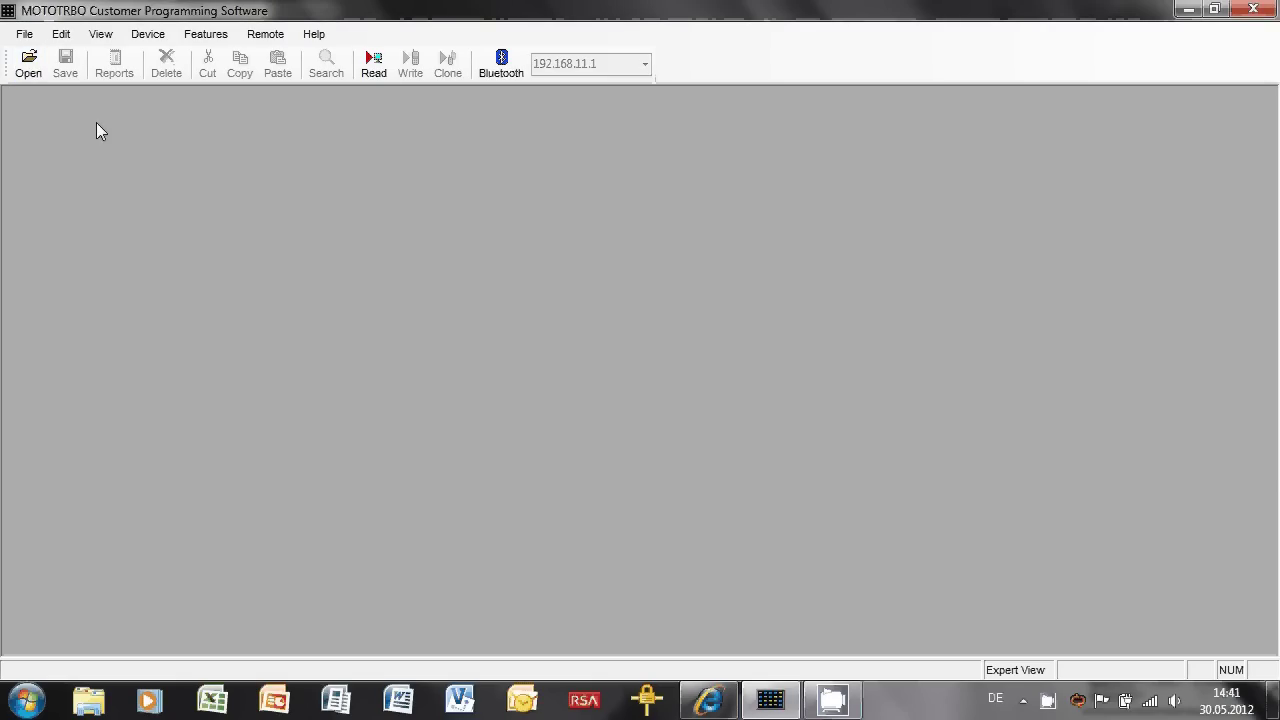
Step: Open the sample codeplug Sample_CypherUHF1_LCP.ctb from the Desktop
click(30, 66)
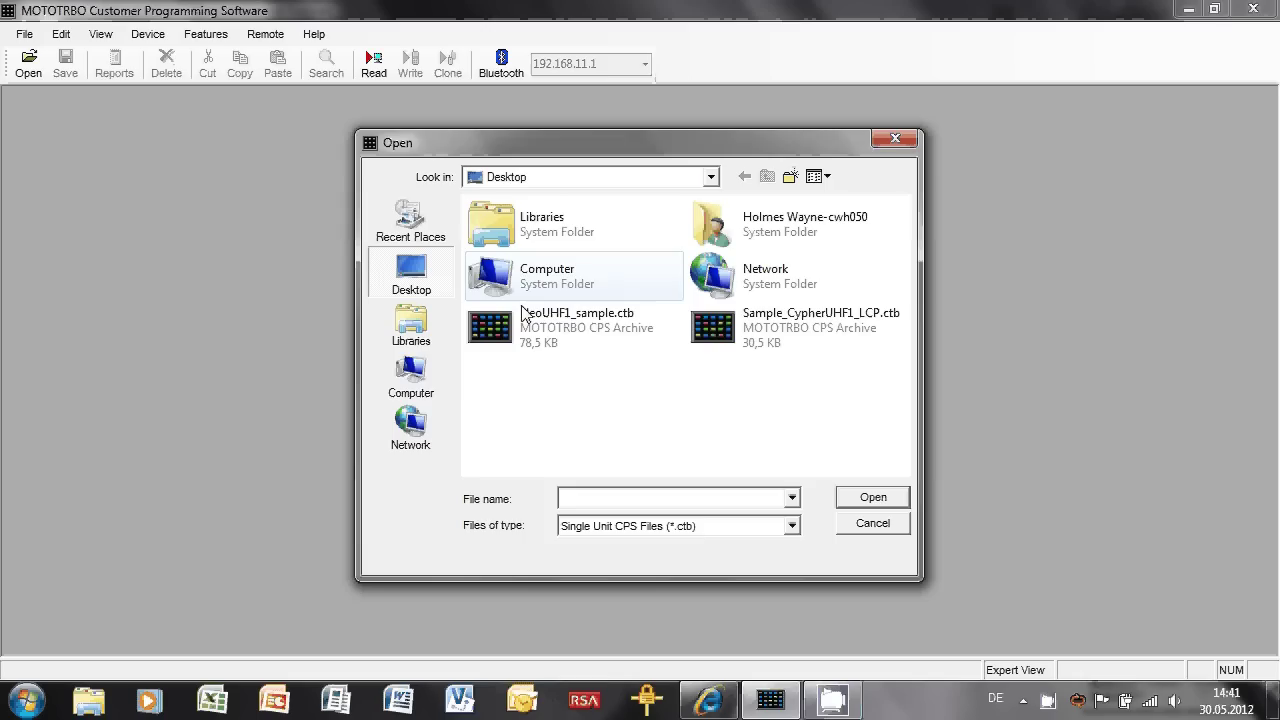
double_click(770, 334)
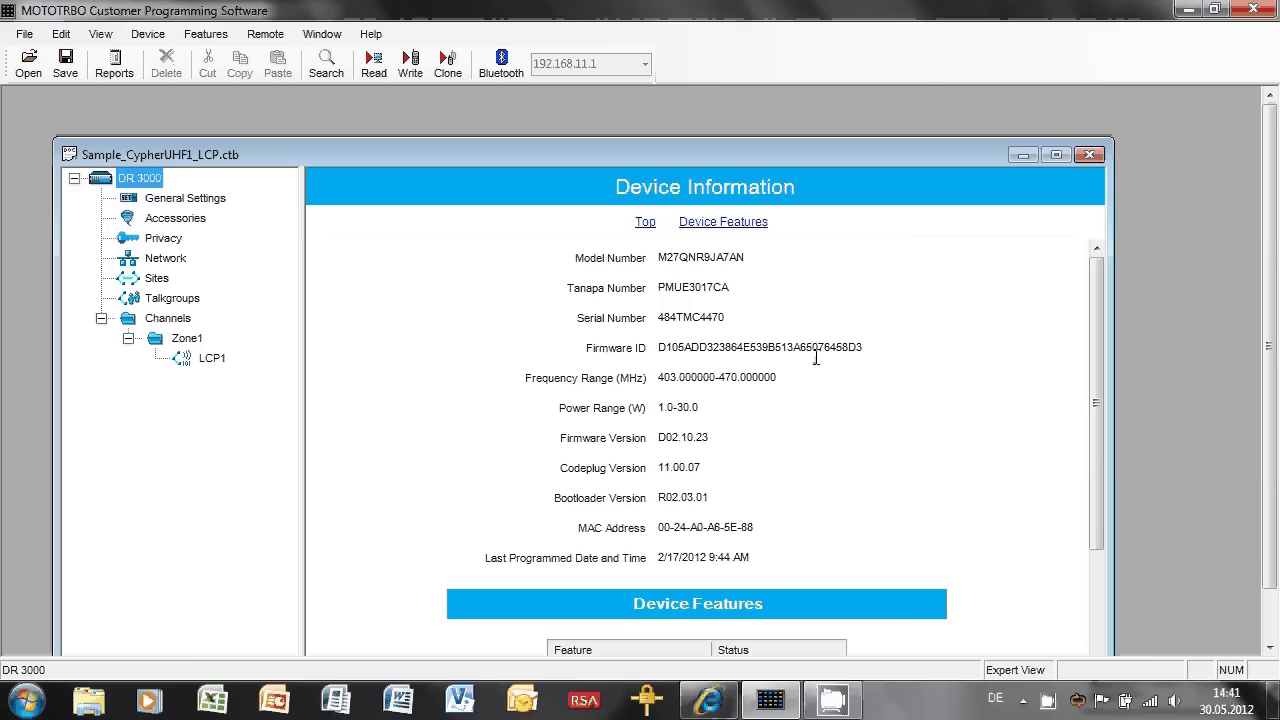
Step: Maximize the DR 3000 codeplug window and check firmware D02.10.23 and the purchased device features
click(1055, 155)
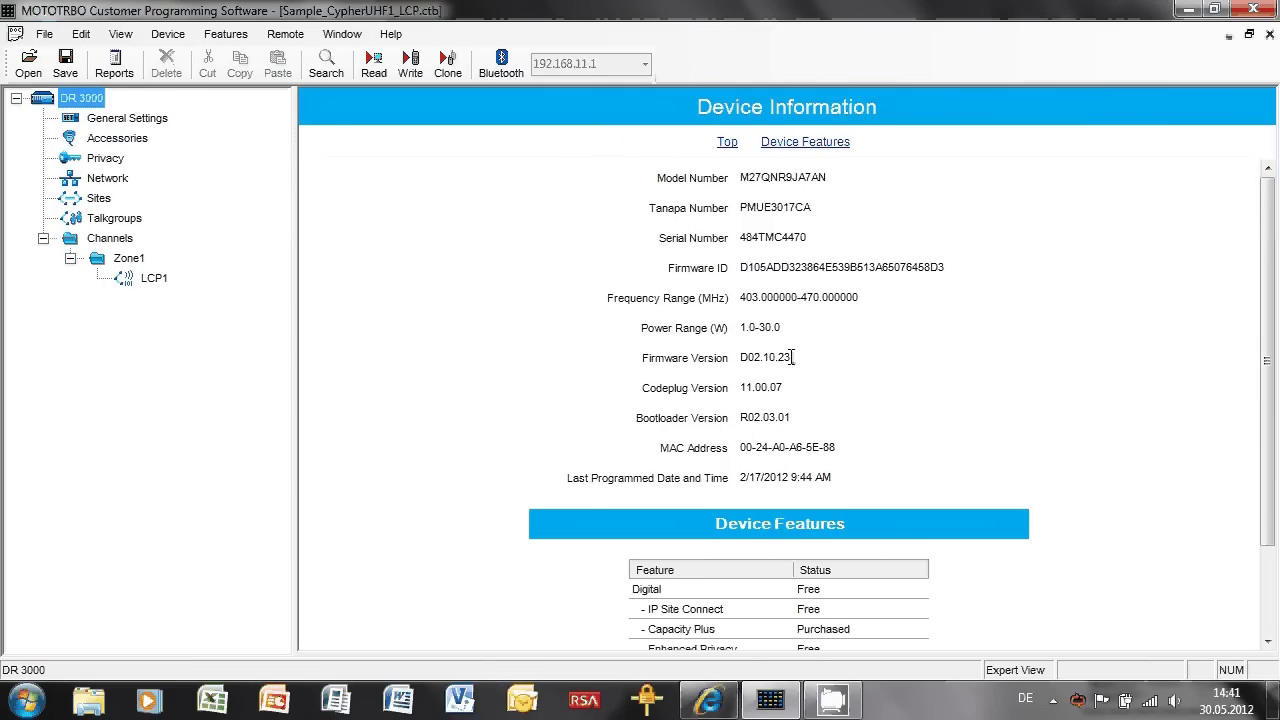
drag(792, 357, 645, 372)
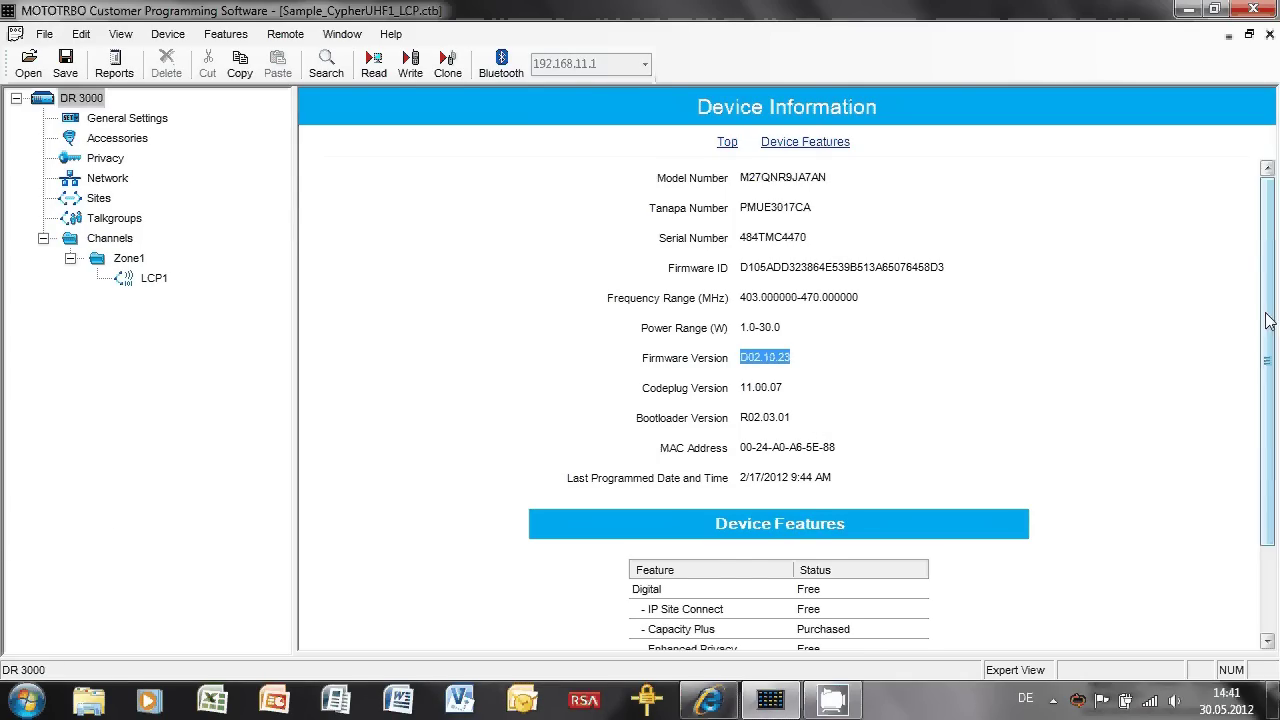
scroll(1268, 320, down, 3)
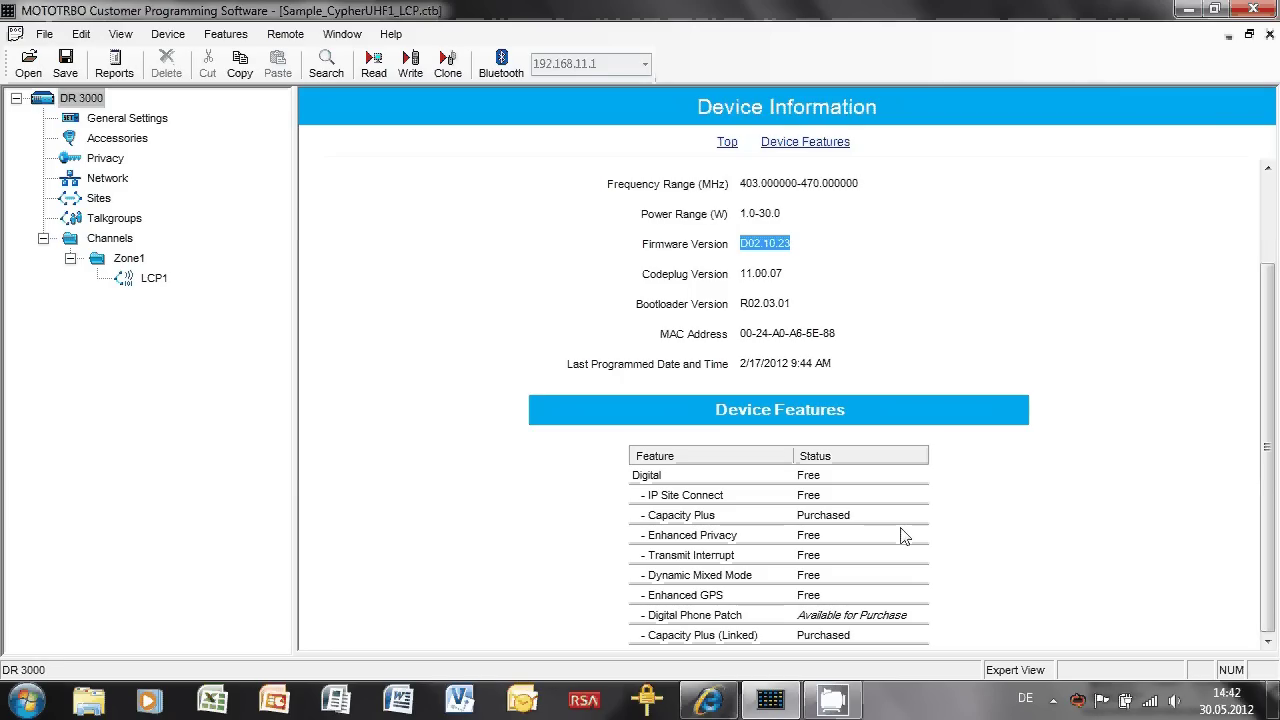
Step: Review General Settings: Radio Name Site 1 Rack 1.1, Radio ID 1, Site ID 1, Site Alias Site 1
click(130, 120)
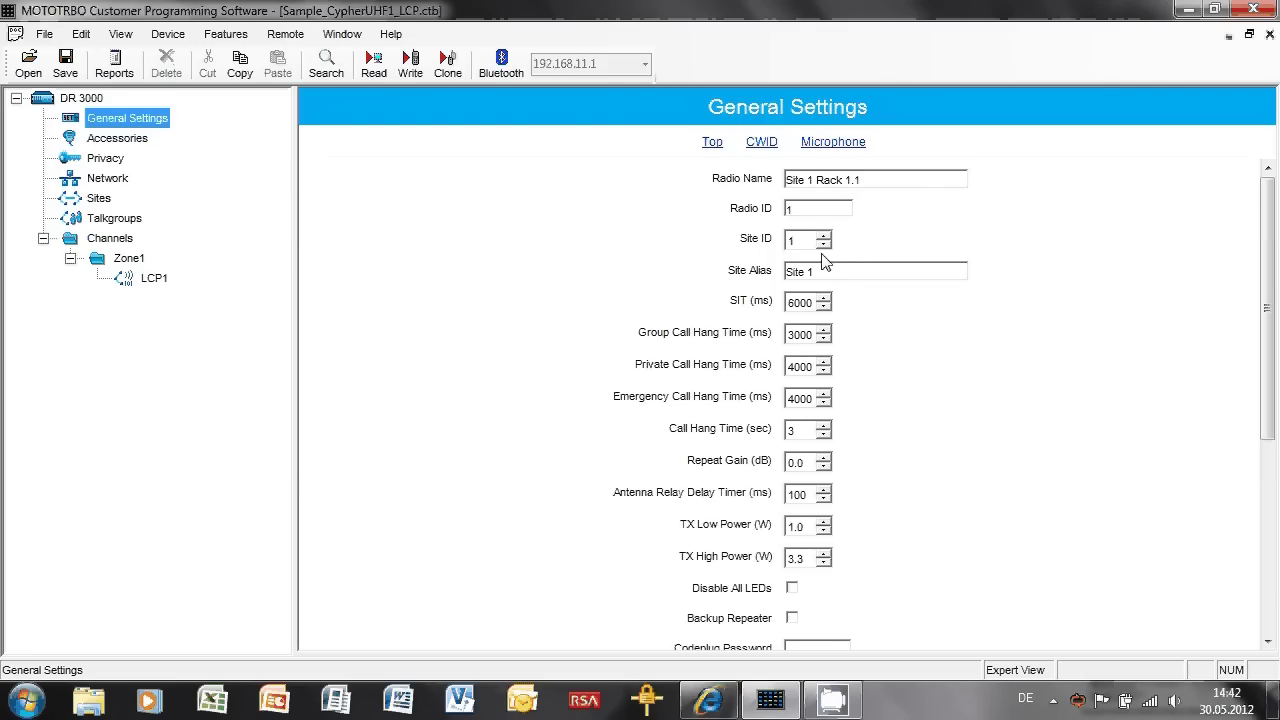
click(885, 186)
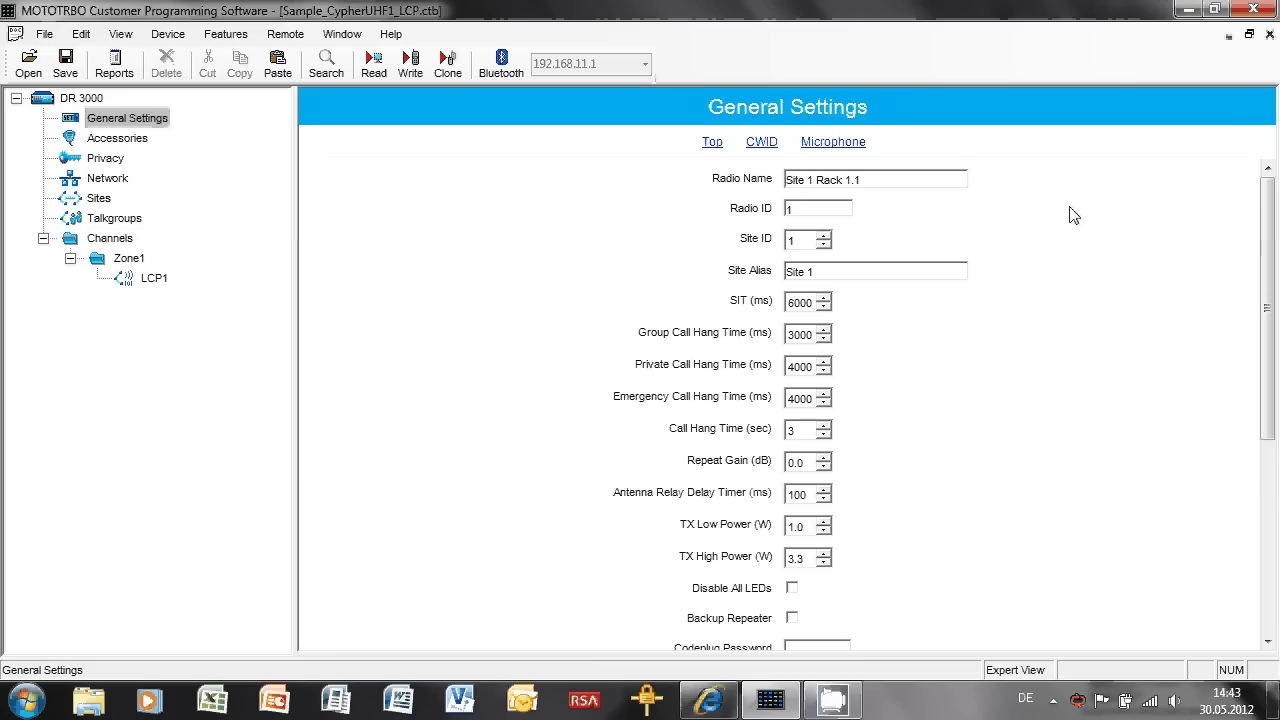
click(810, 241)
click(818, 268)
click(930, 380)
click(1268, 616)
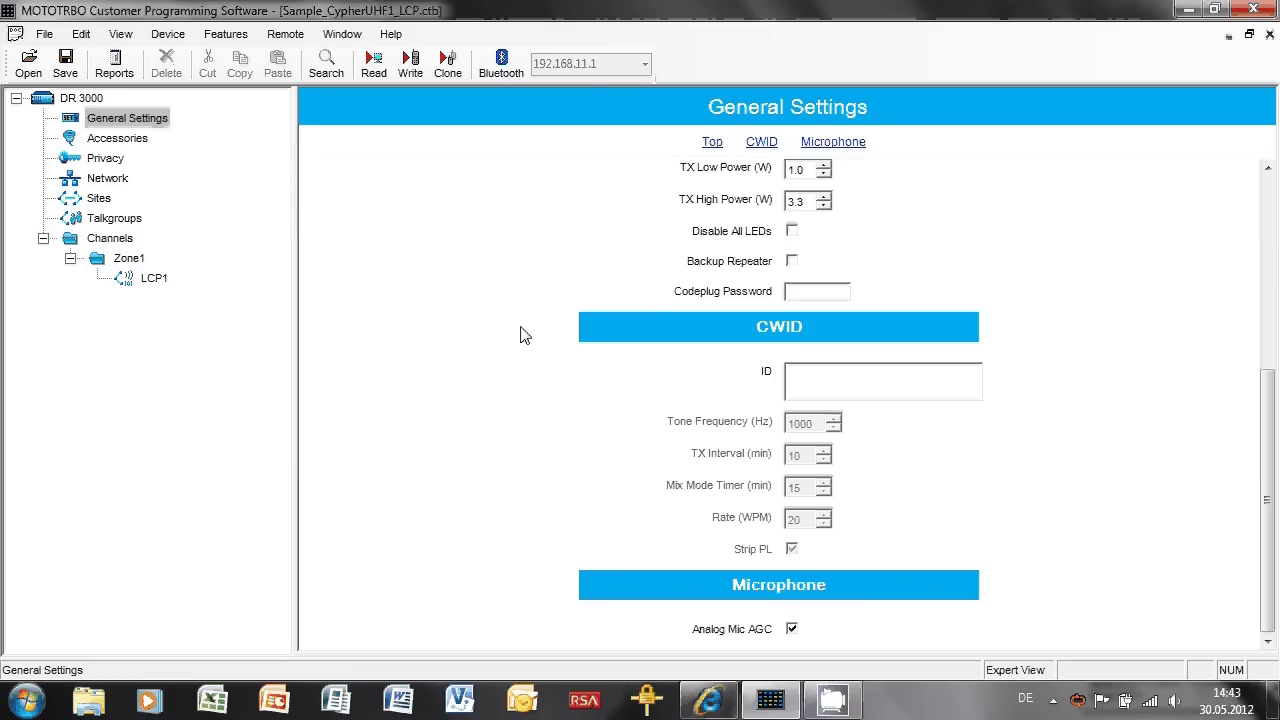
Step: Check Accessories, confirm Privacy Type is None, then view the Network page
click(117, 138)
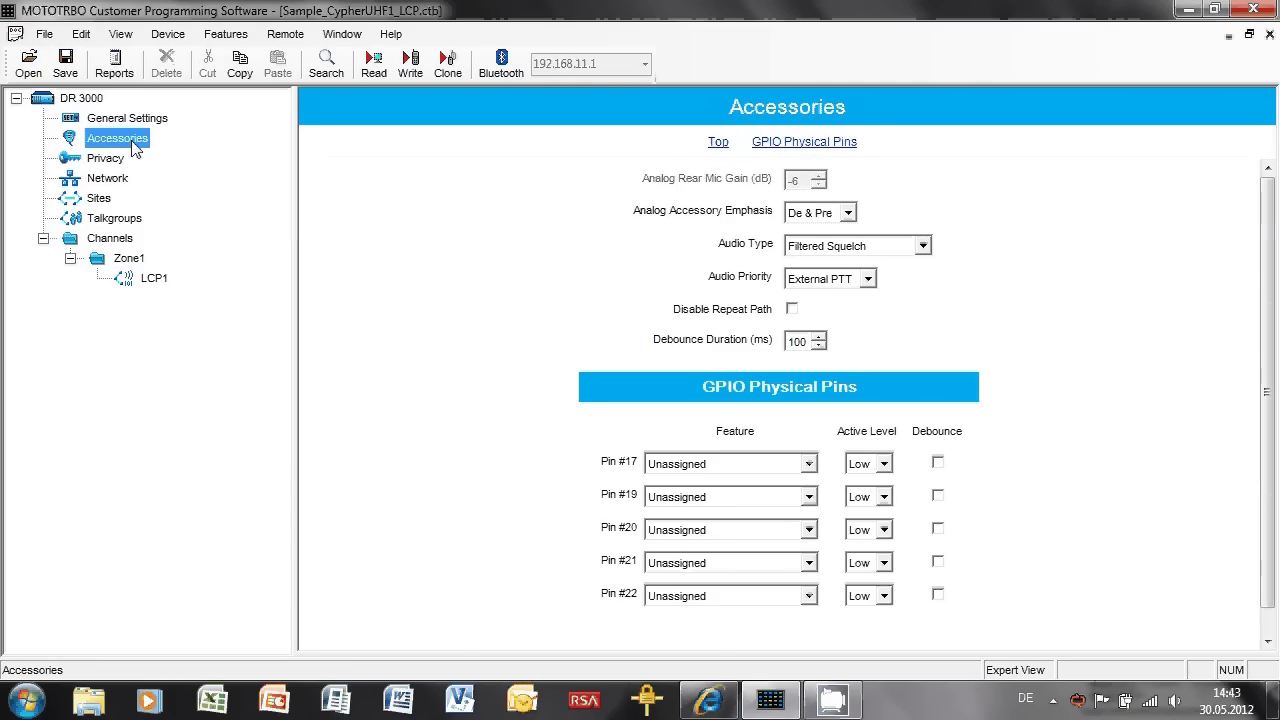
click(108, 158)
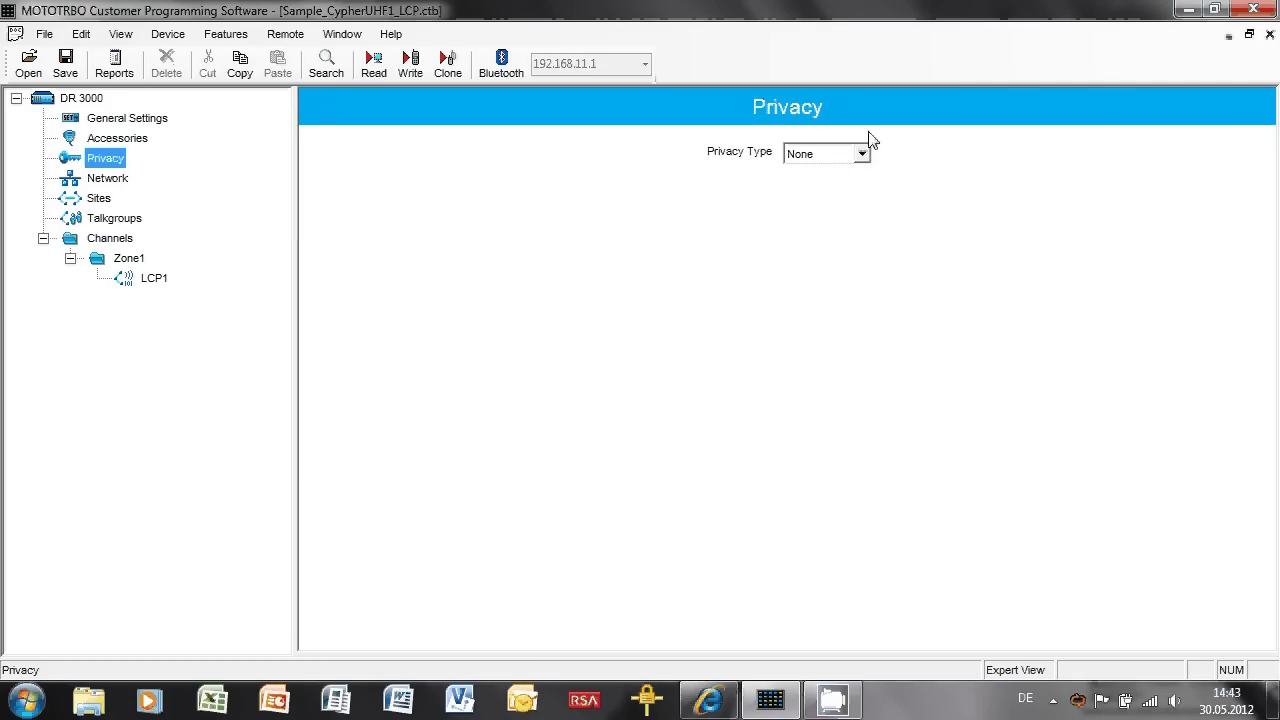
click(104, 180)
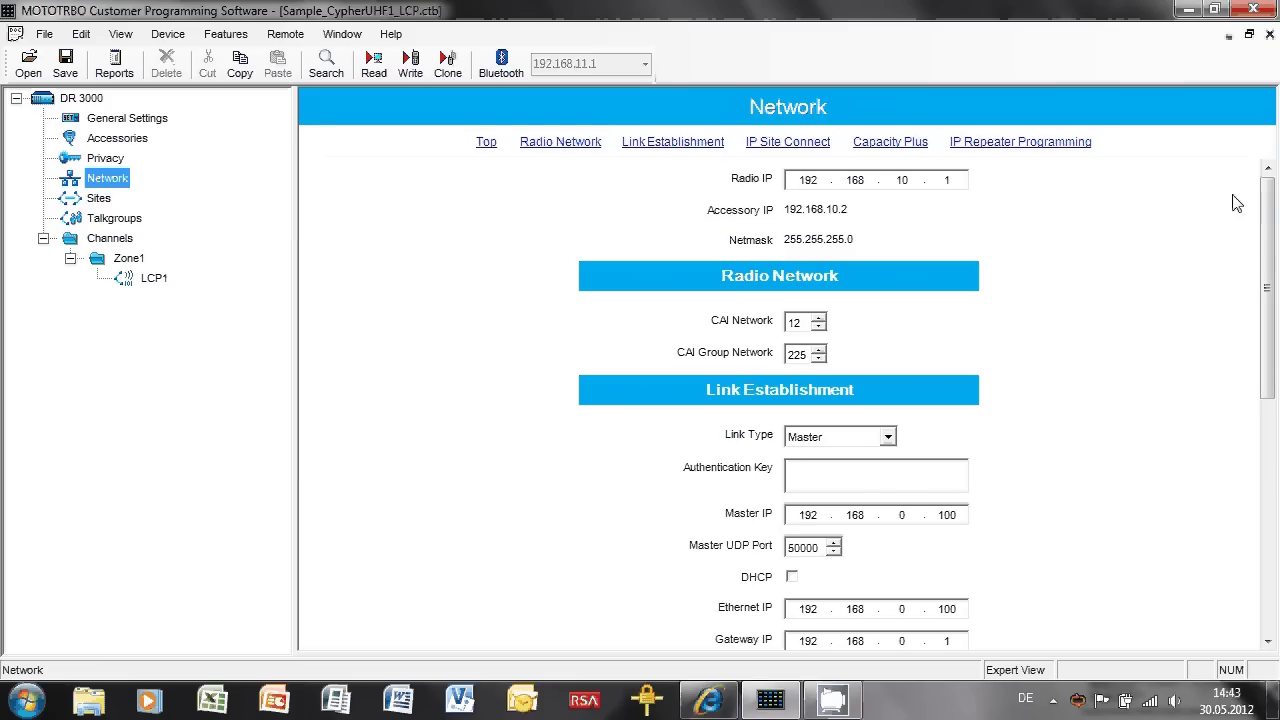
Step: Change the Link Establishment master IP from 192.168.0.100 to 192.168.1.1
drag(1267, 214, 1276, 306)
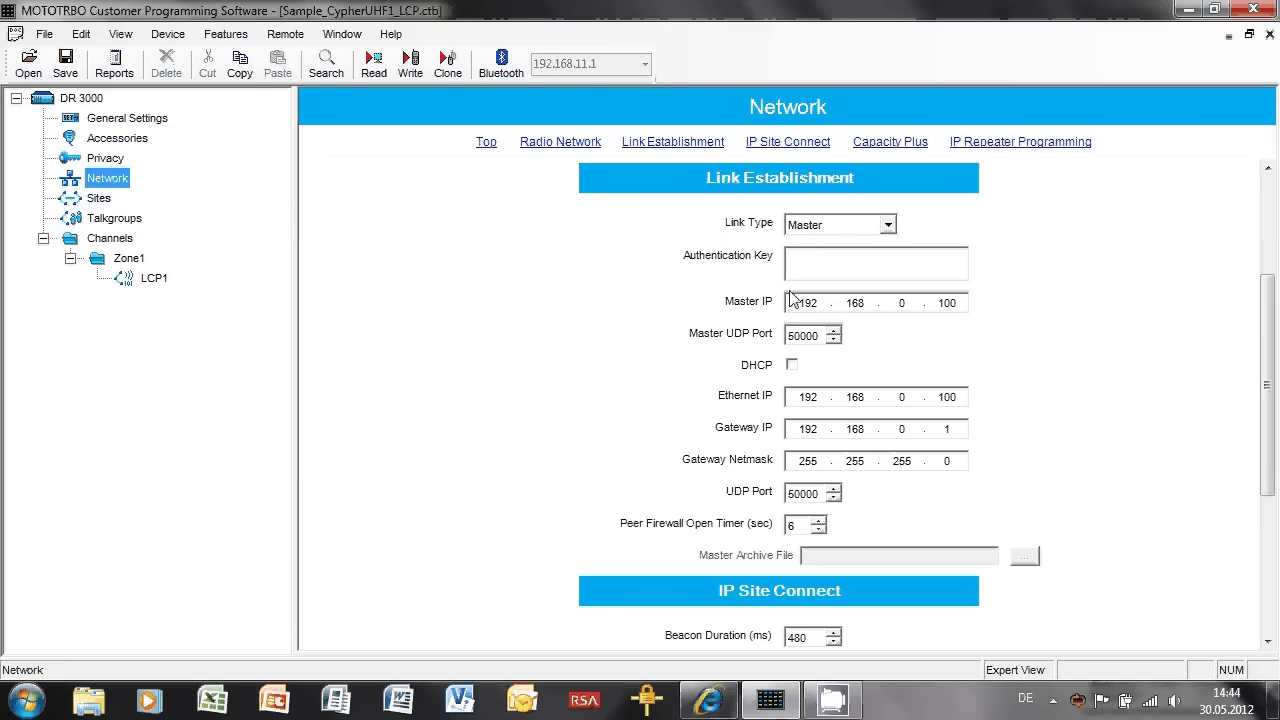
double_click(903, 303)
text(1)
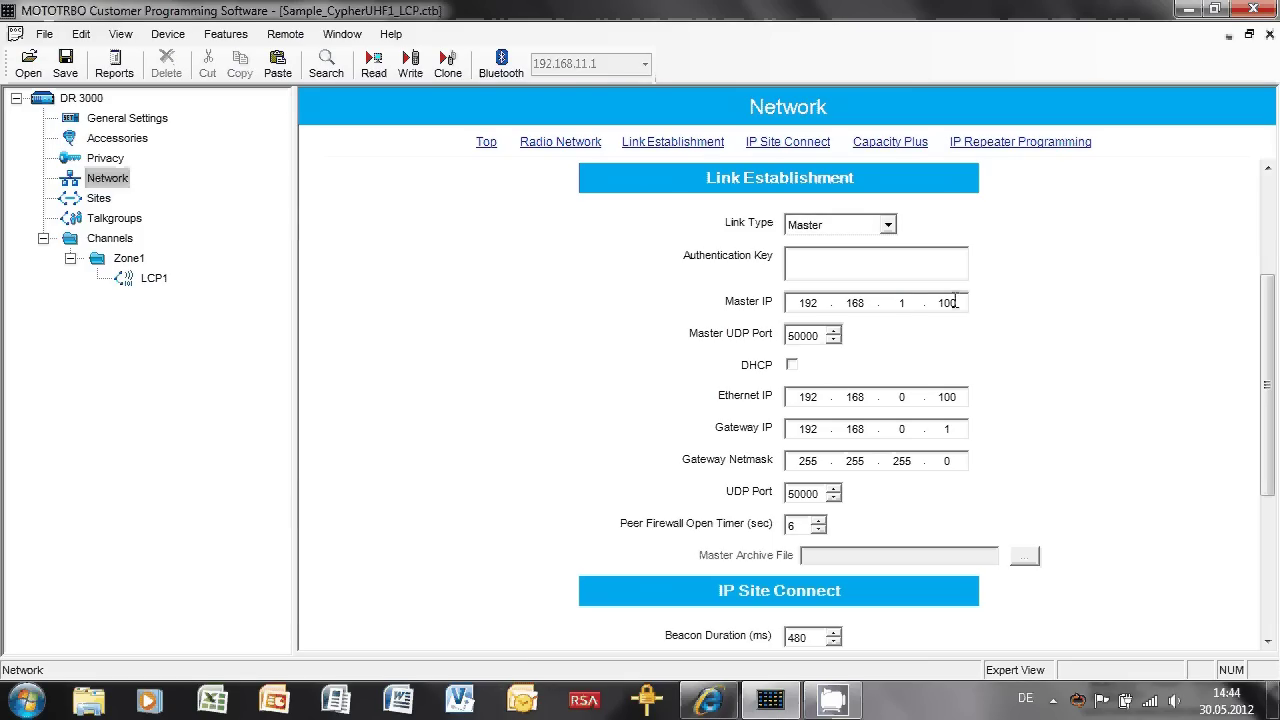
double_click(948, 302)
text(1)
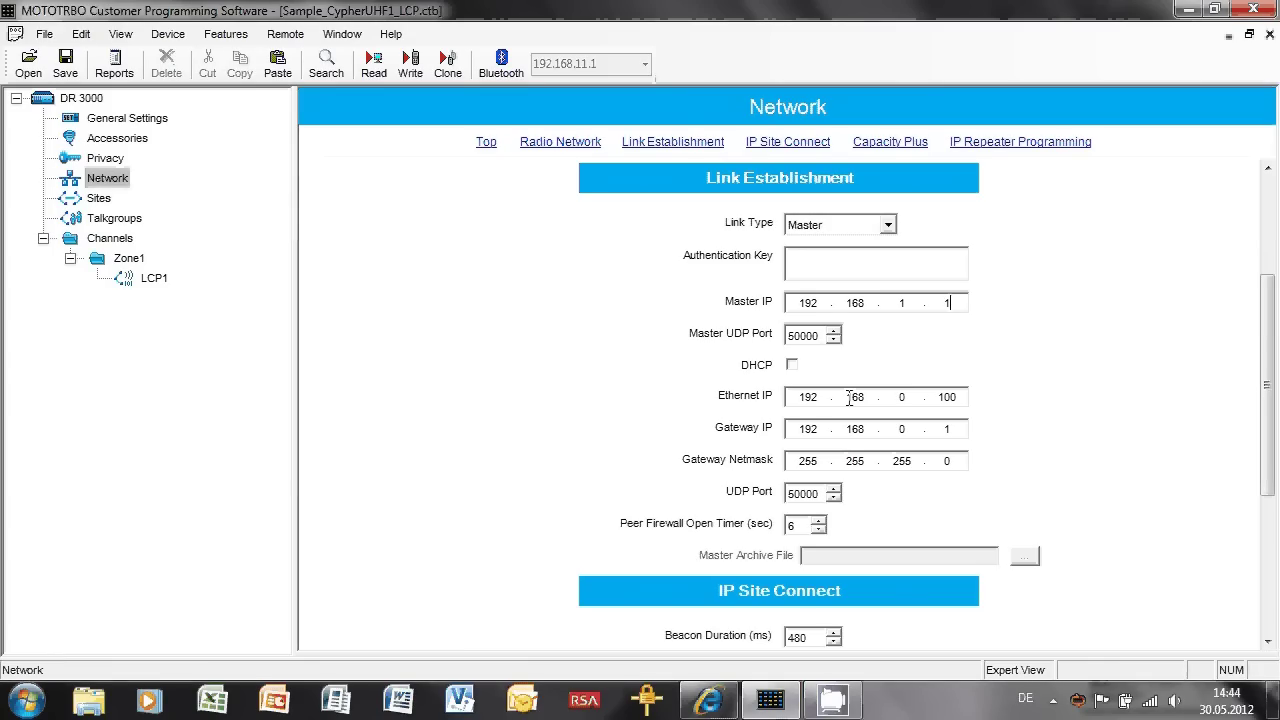
Step: Change the repeater's Ethernet IP to 192.168.1.1
click(801, 334)
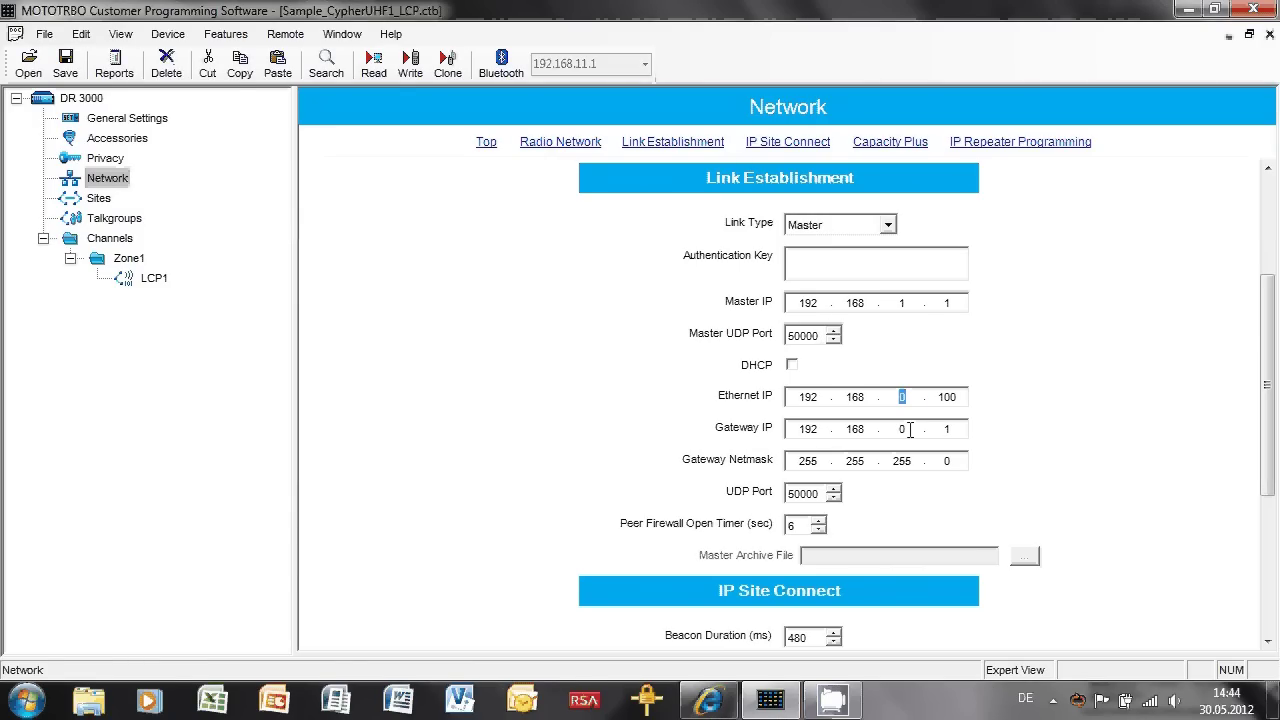
text(1)
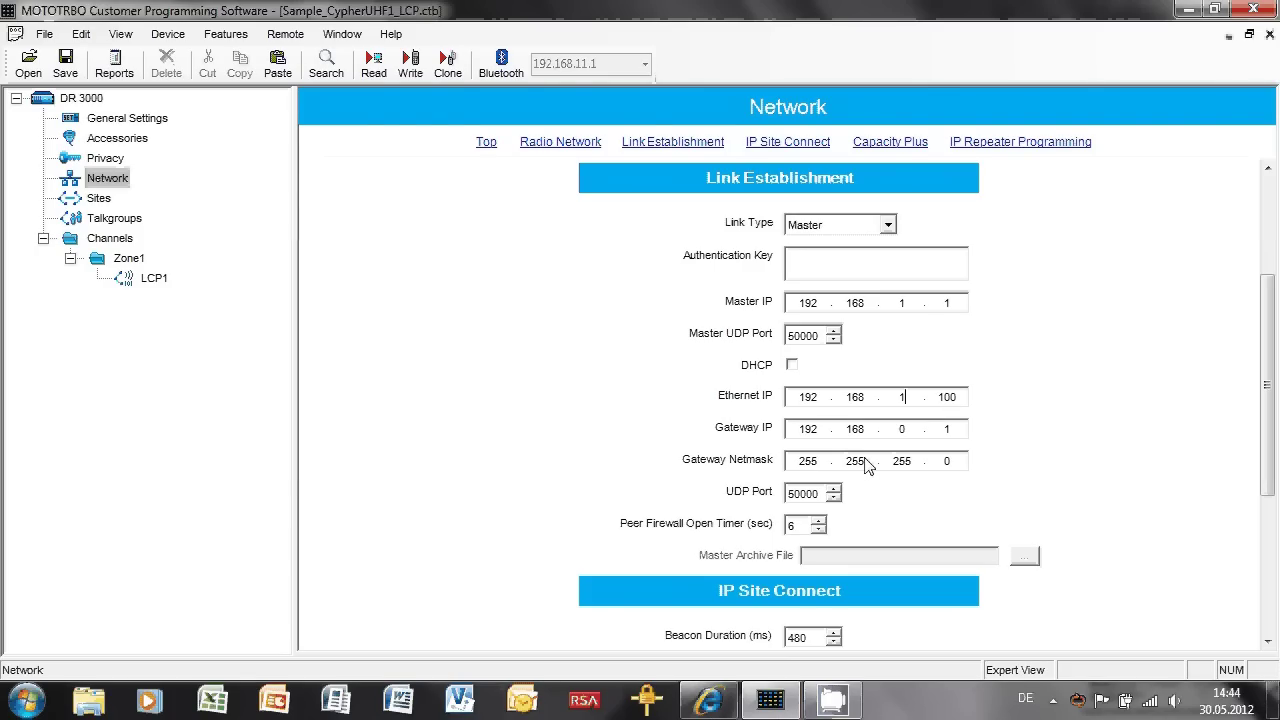
double_click(951, 397)
text(1)
Step: Set the gateway IP to 192.168.1.254
double_click(903, 430)
text(1.)
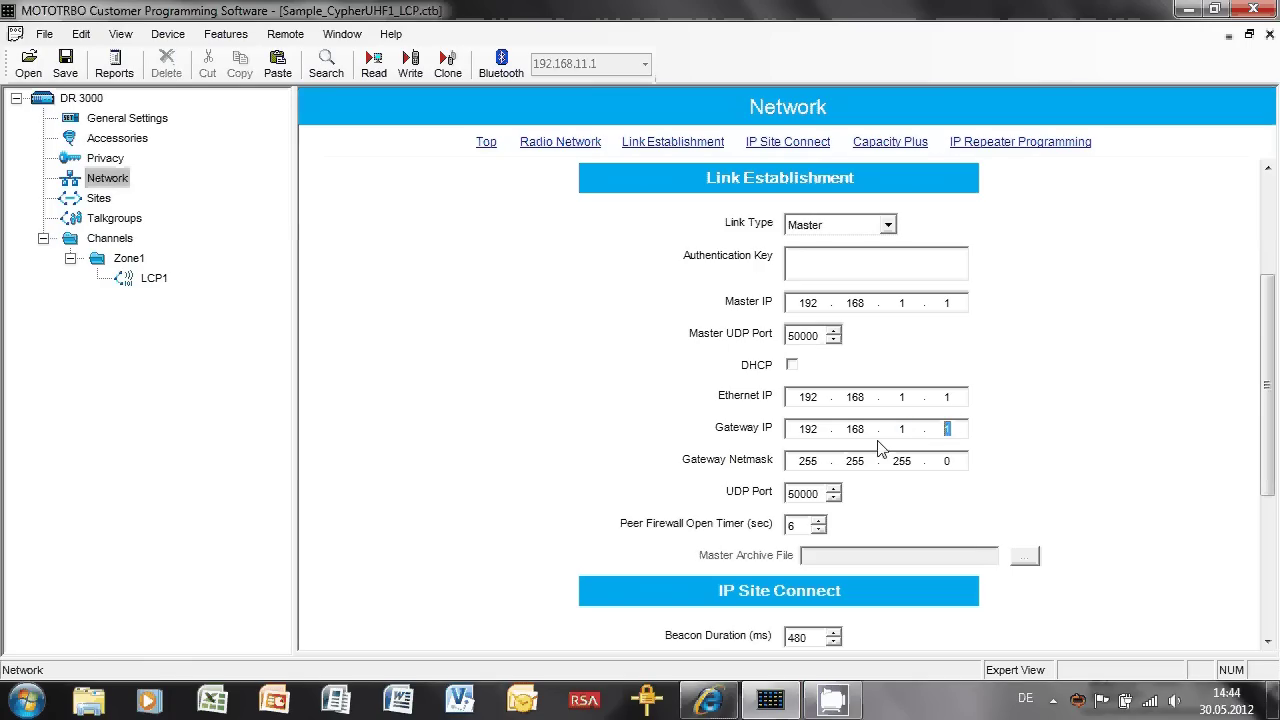
text(254)
scroll(1268, 397, down, 1)
Step: Check the Capacity Plus network section, then view Sites and the Talkgroups list with Call IDs 1 and 2
drag(1268, 397, 1272, 500)
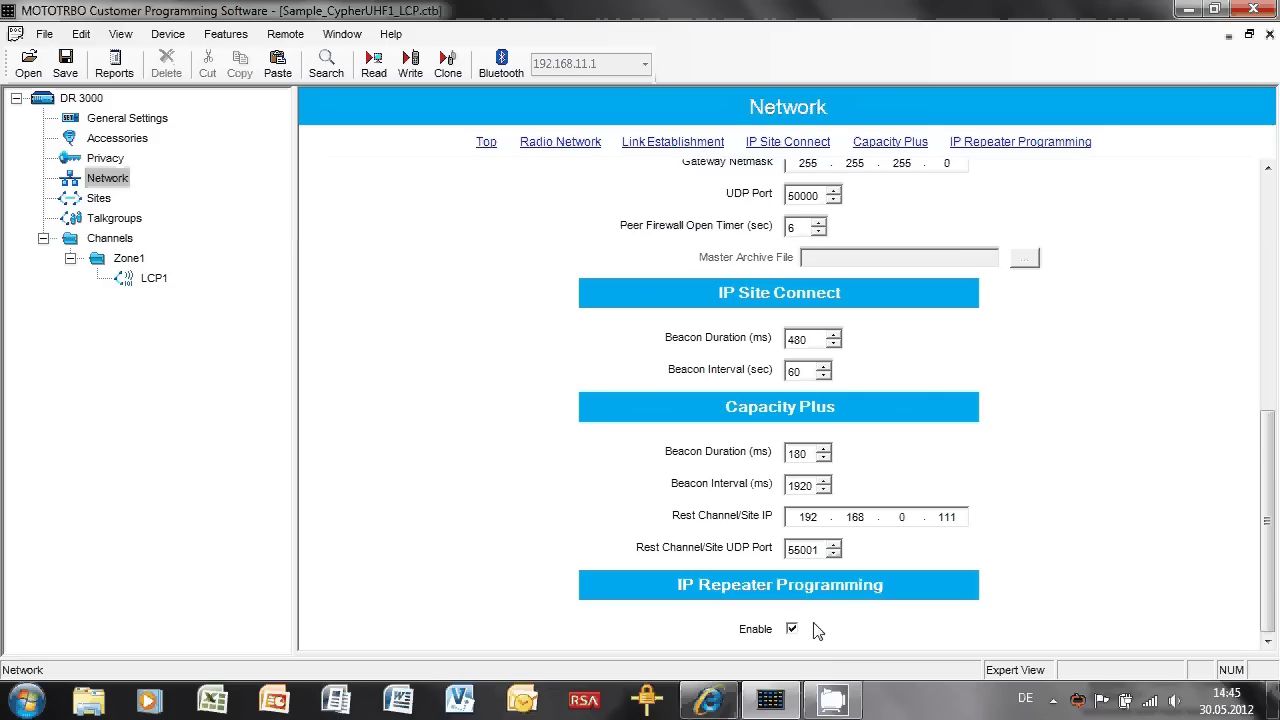
click(104, 200)
click(114, 218)
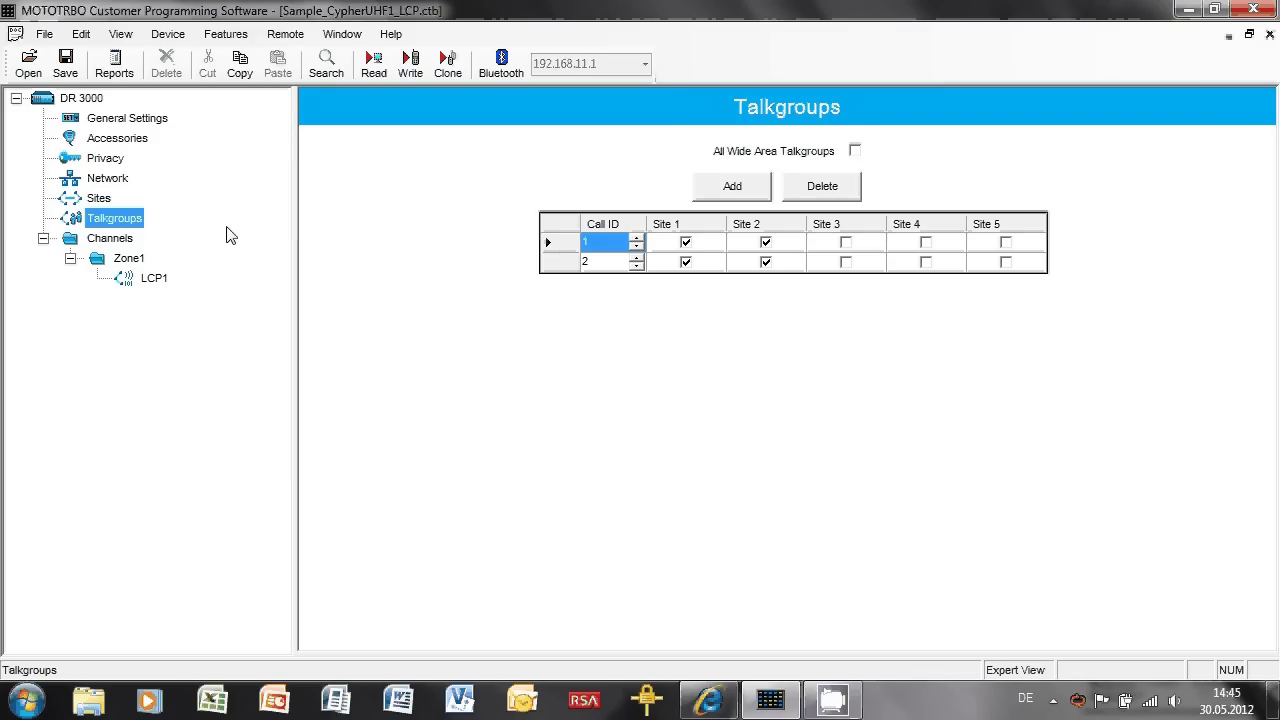
Step: Add a new Capacity Plus voice channel, Channel1, to Zone1
click(148, 279)
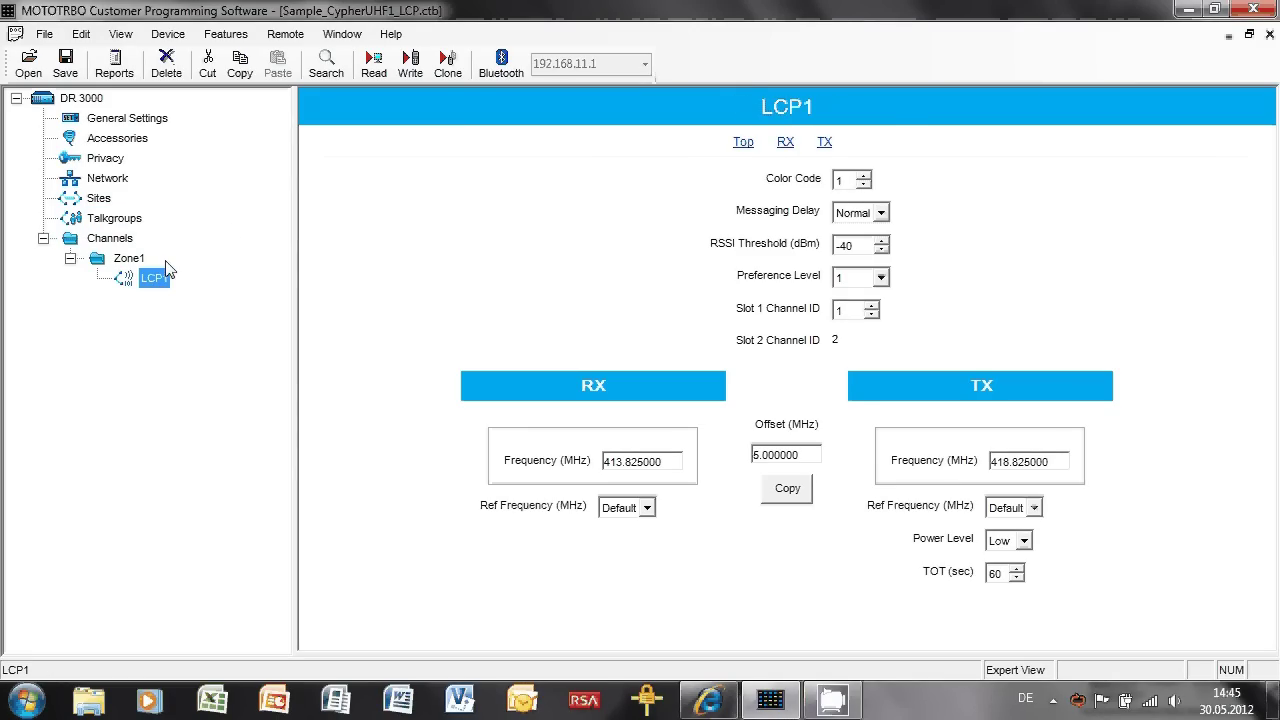
right_click(141, 262)
mouse_move(160, 268)
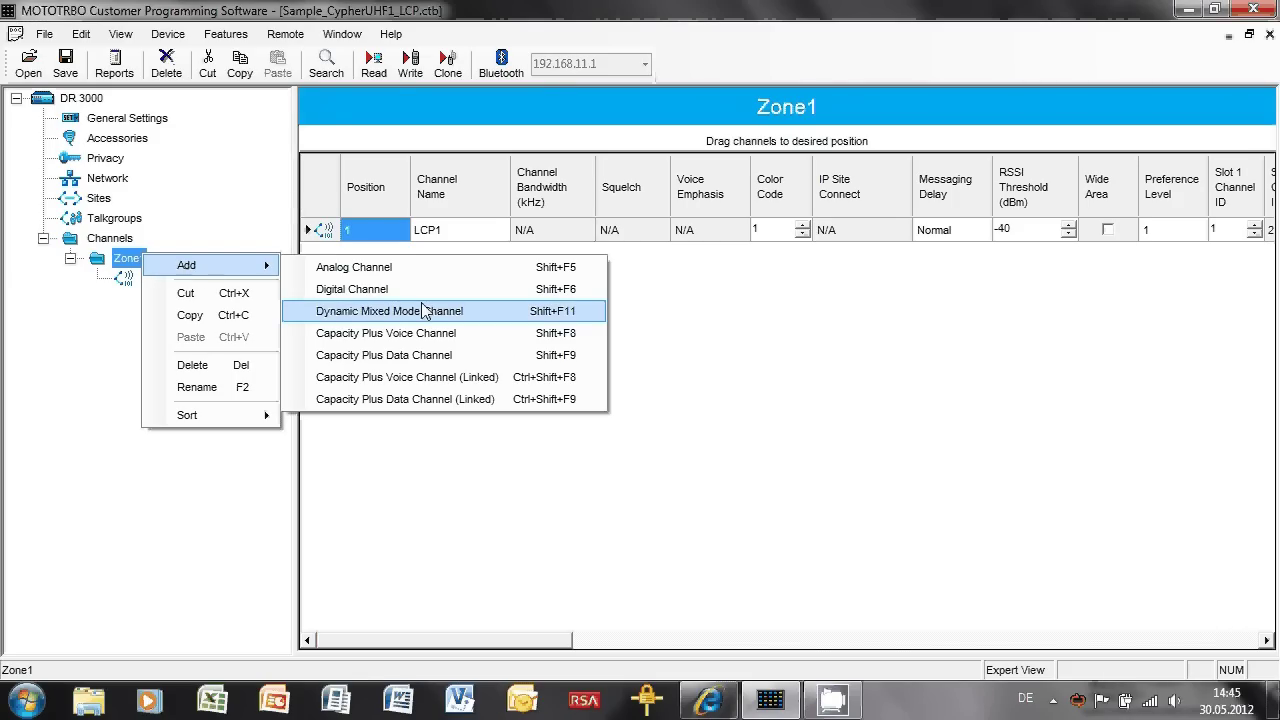
click(444, 340)
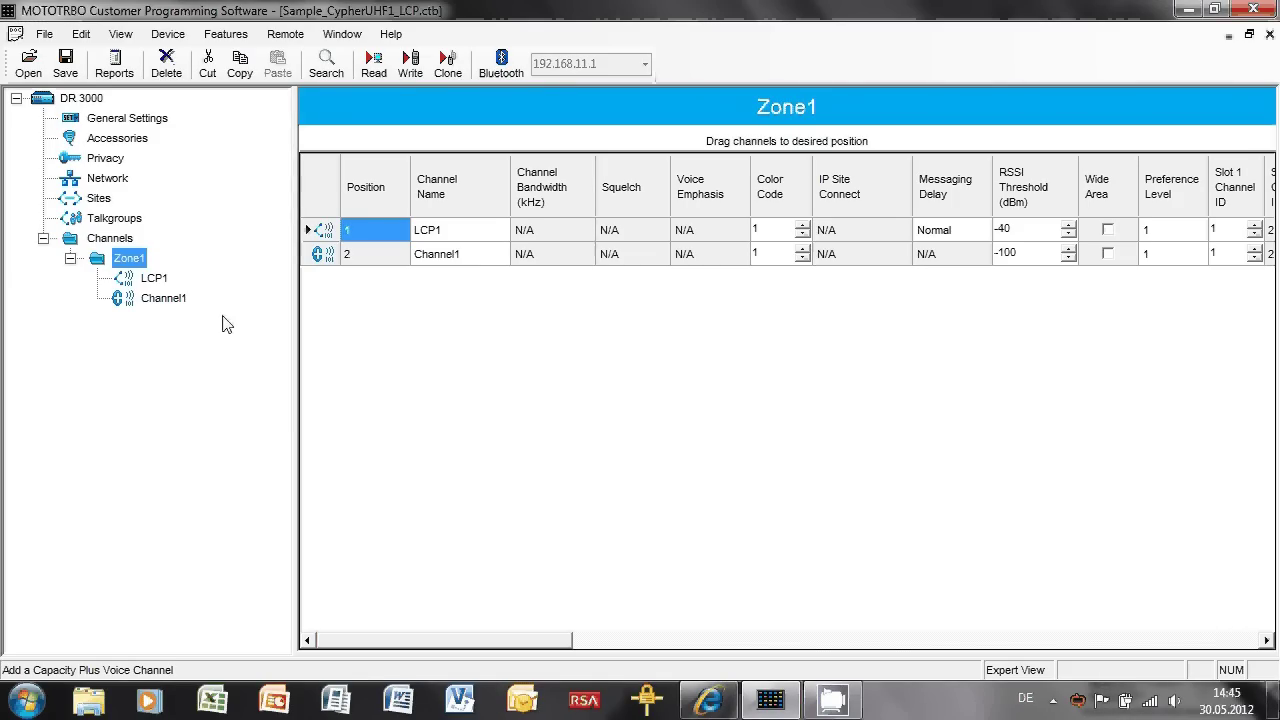
Step: Delete the old LCP1 channel from Zone1, confirming with Yes
click(152, 279)
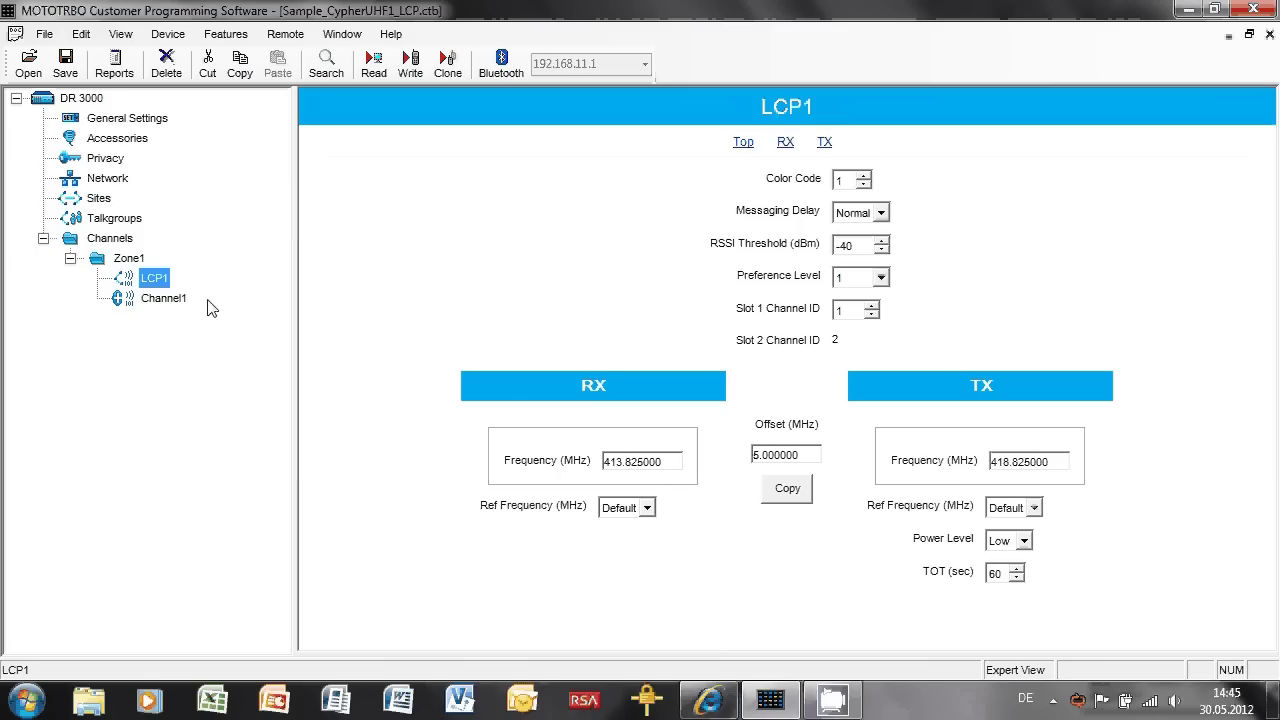
key(Delete)
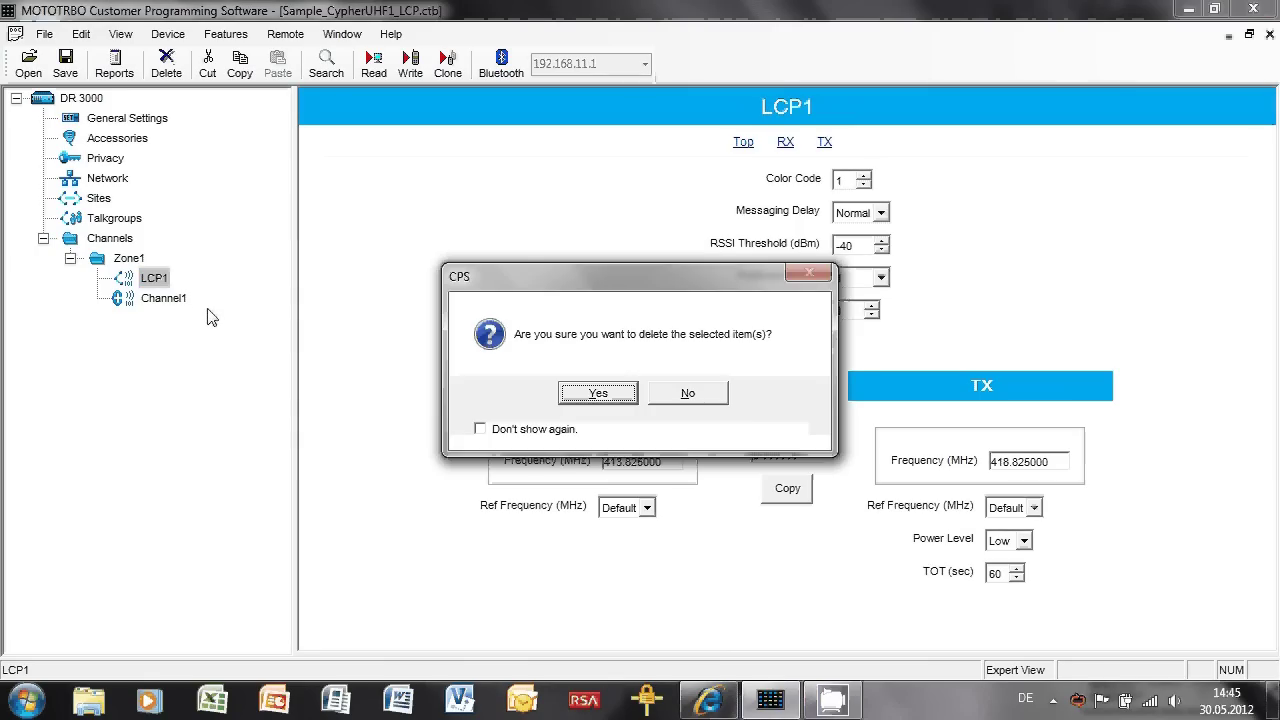
key(Return)
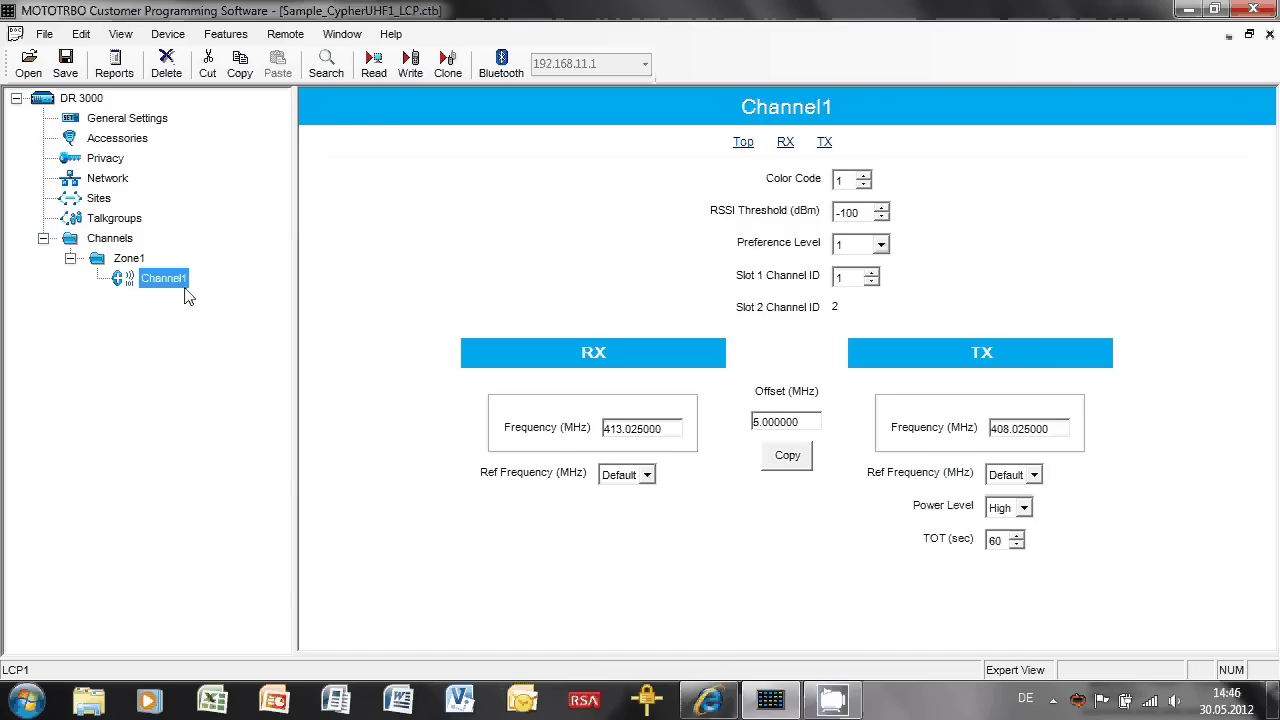
right_click(132, 262)
mouse_move(180, 268)
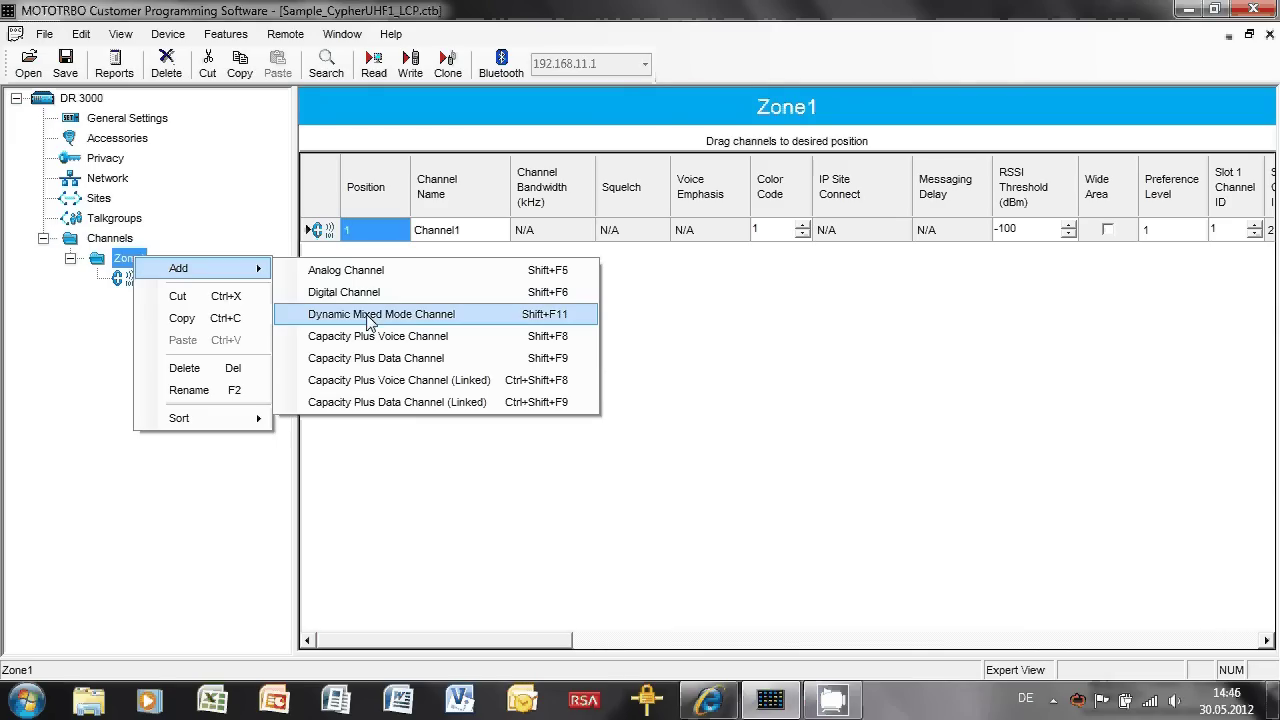
click(435, 336)
click(134, 278)
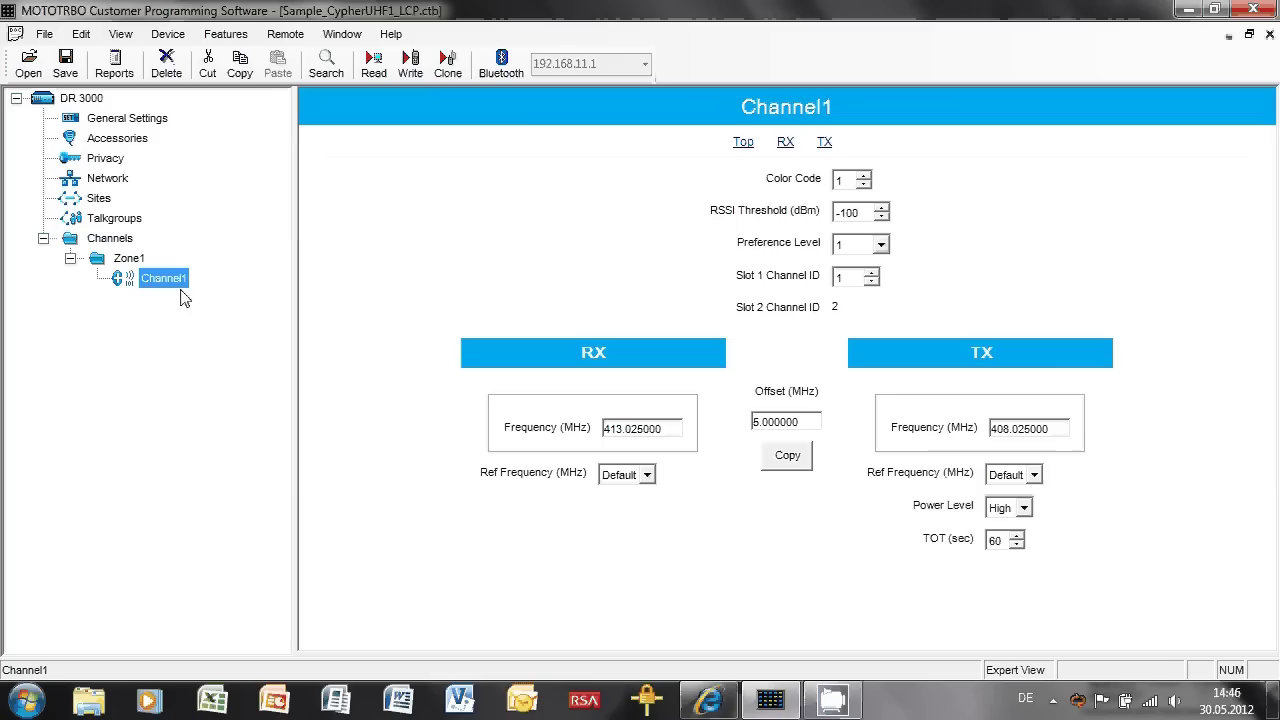
Step: Change Channel1's RSSI threshold from -100 to -80 dBm, keeping Preference Level 1
click(843, 184)
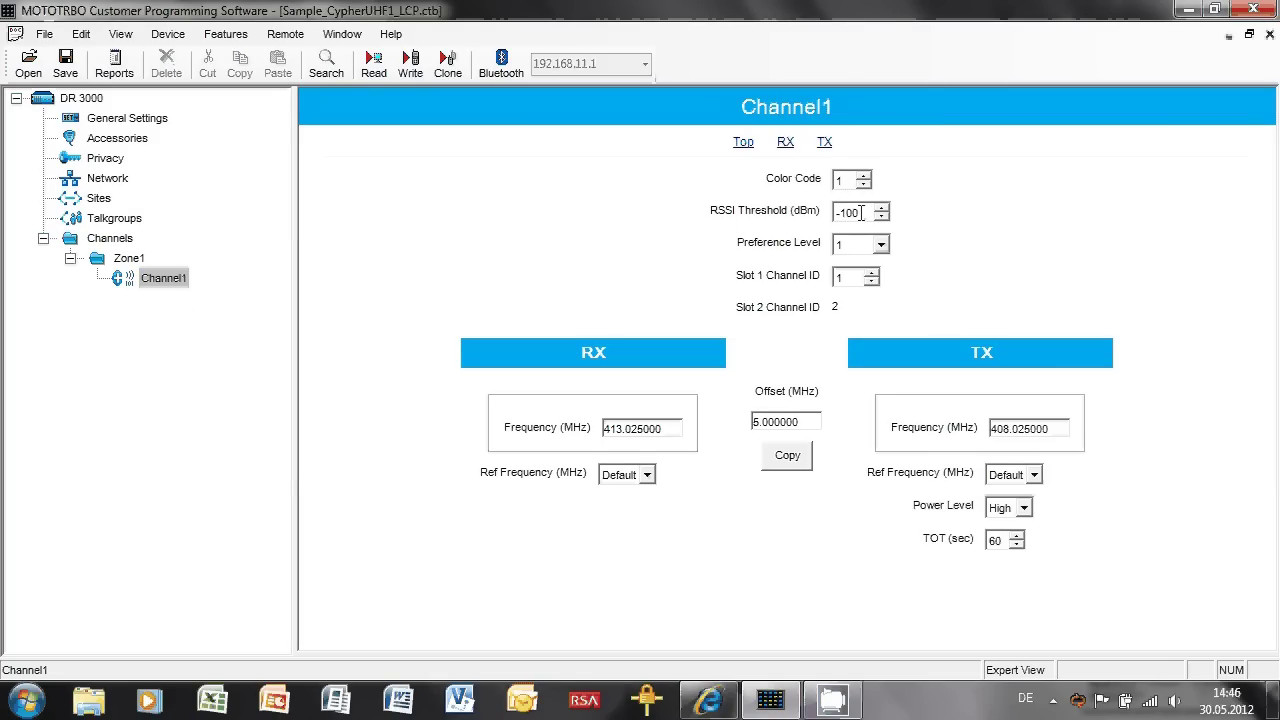
click(864, 212)
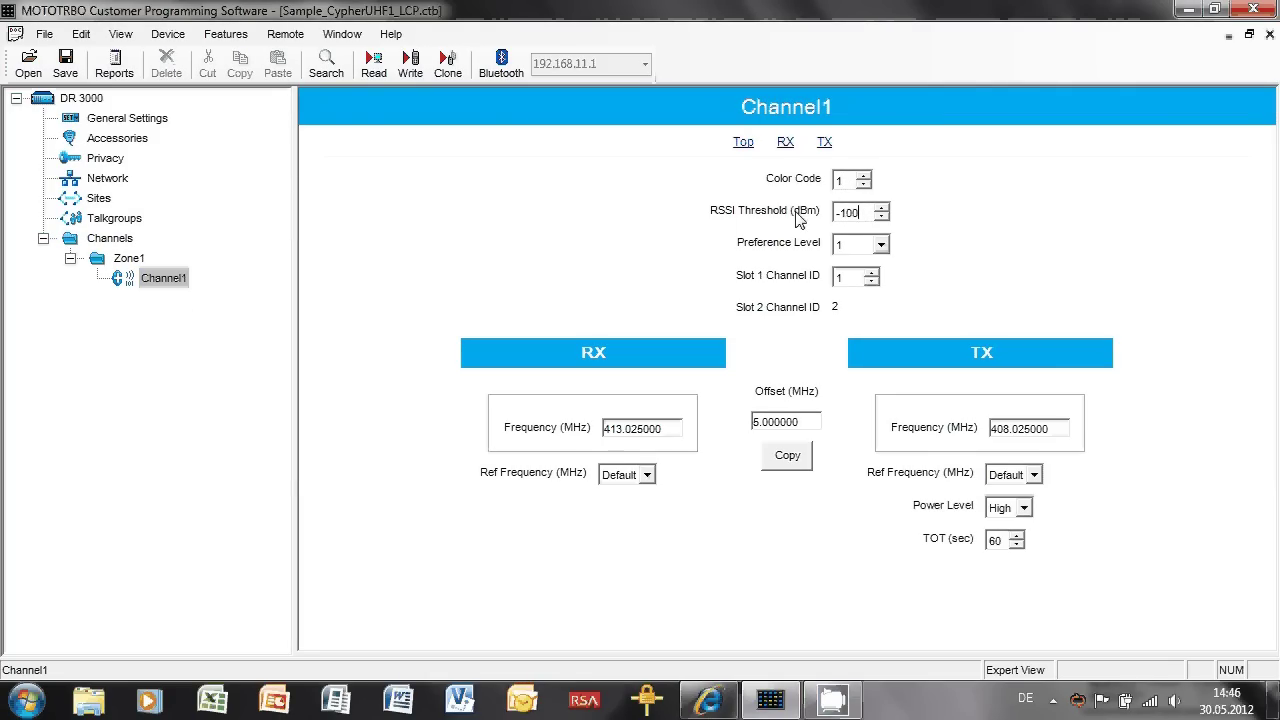
drag(860, 213, 706, 228)
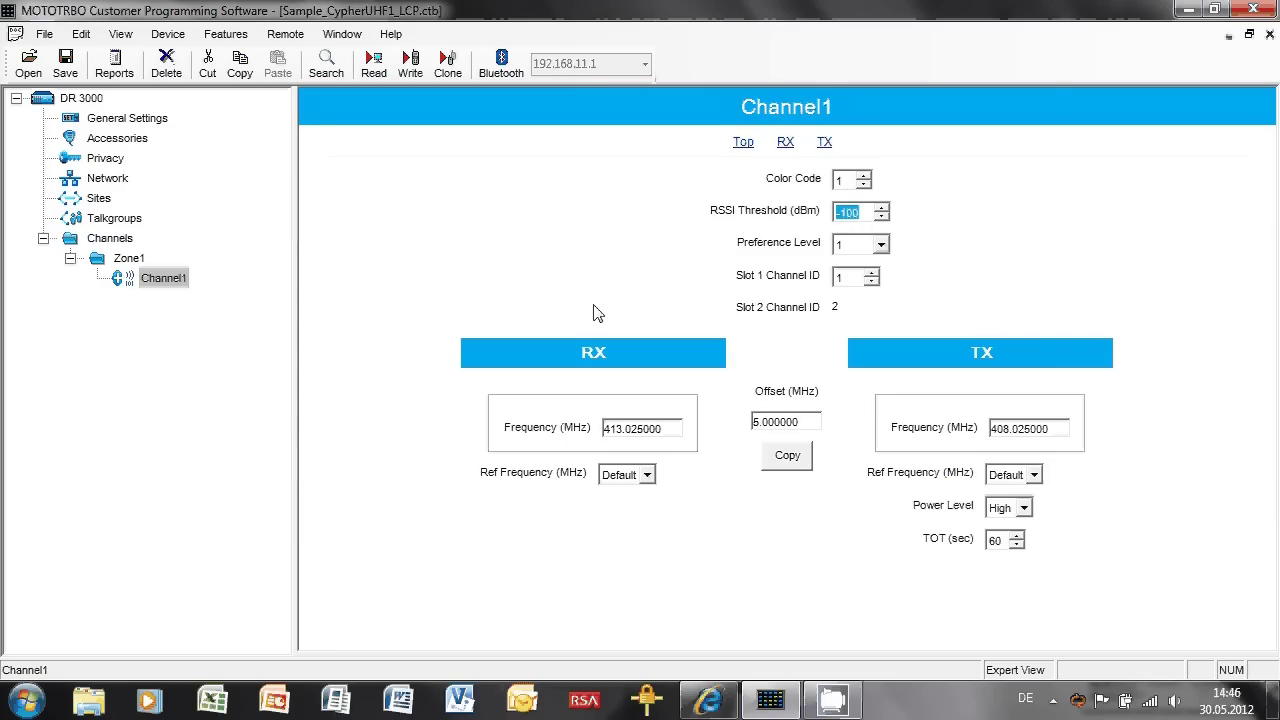
text(-)
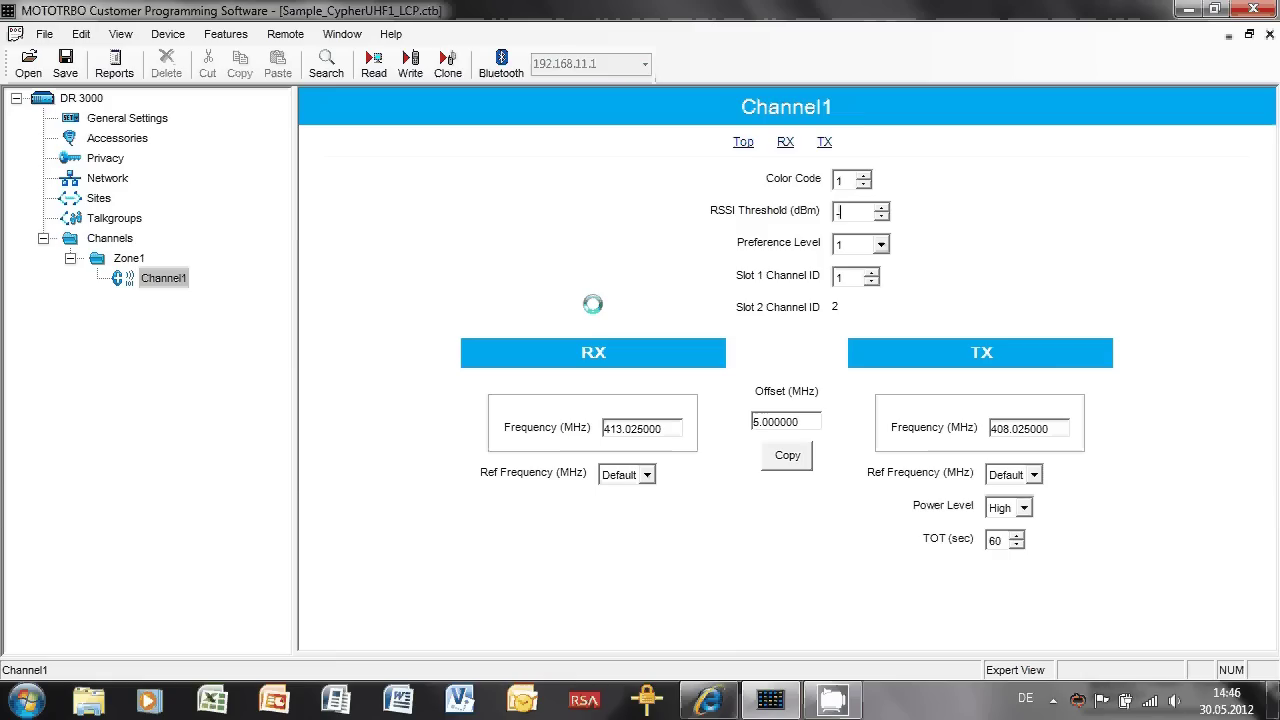
text(80)
click(877, 248)
click(843, 247)
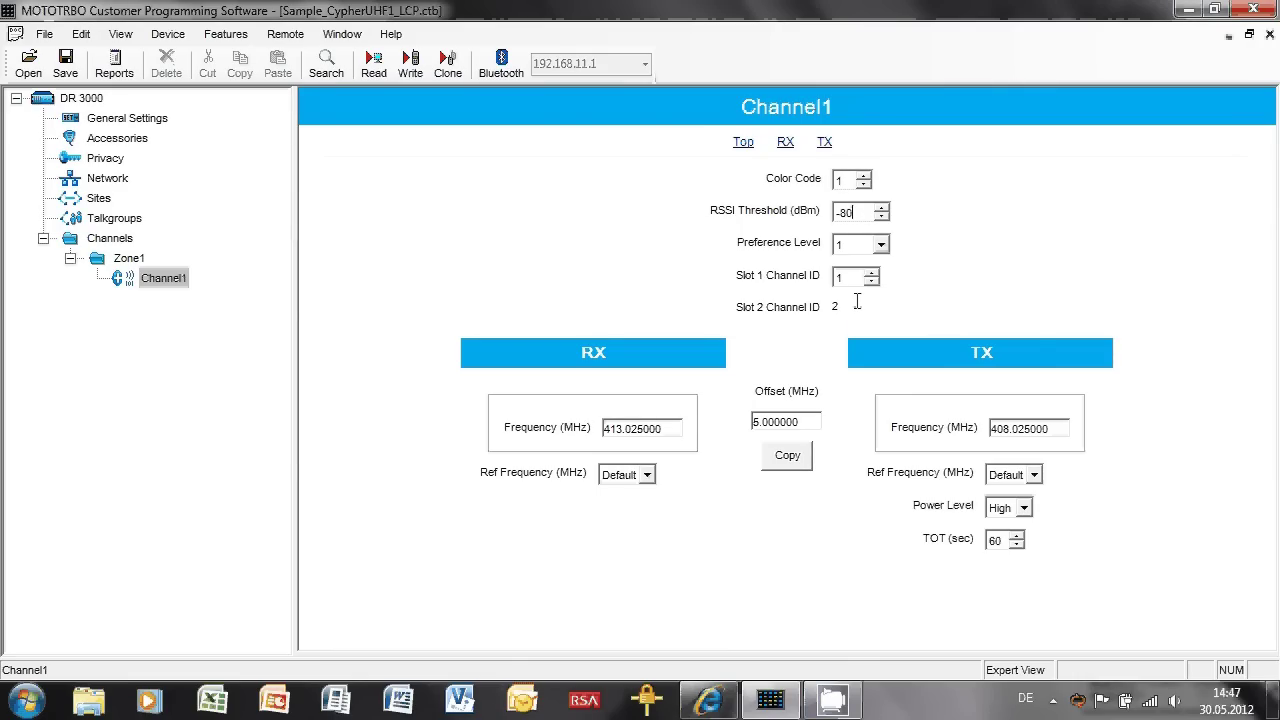
click(873, 273)
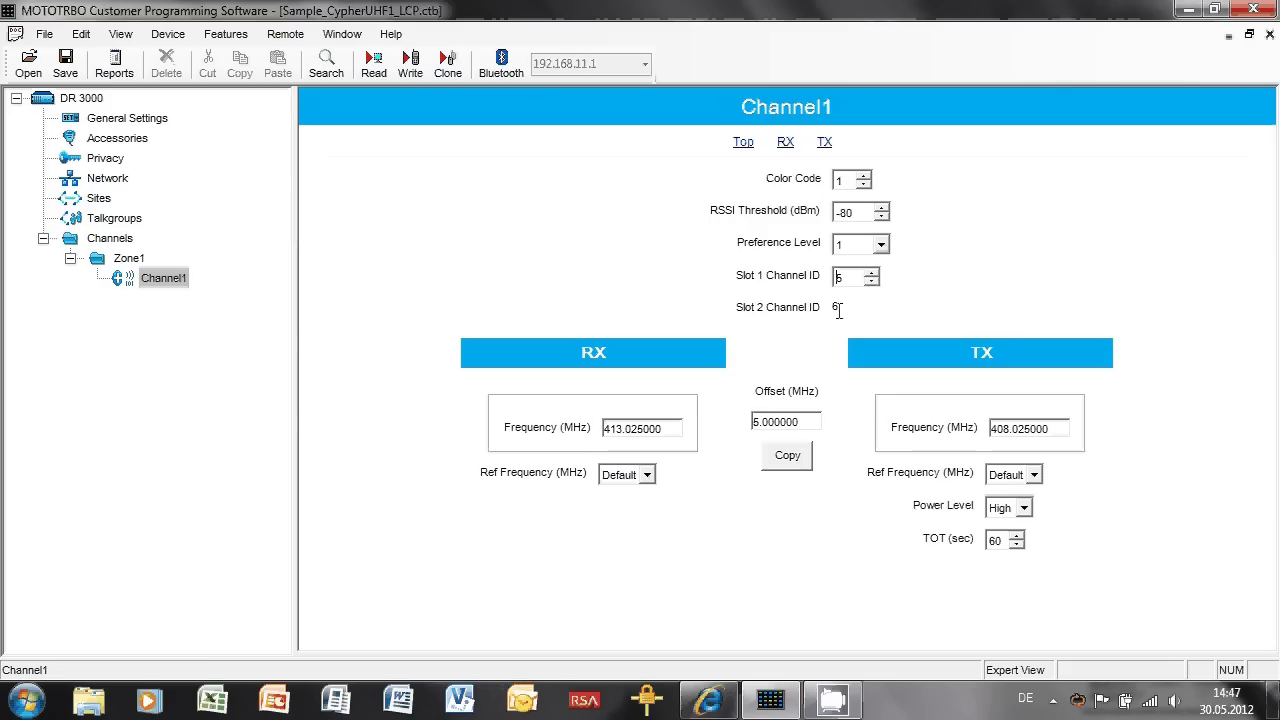
click(876, 282)
click(876, 282)
click(876, 282)
click(876, 282)
text(1)
key(Delete)
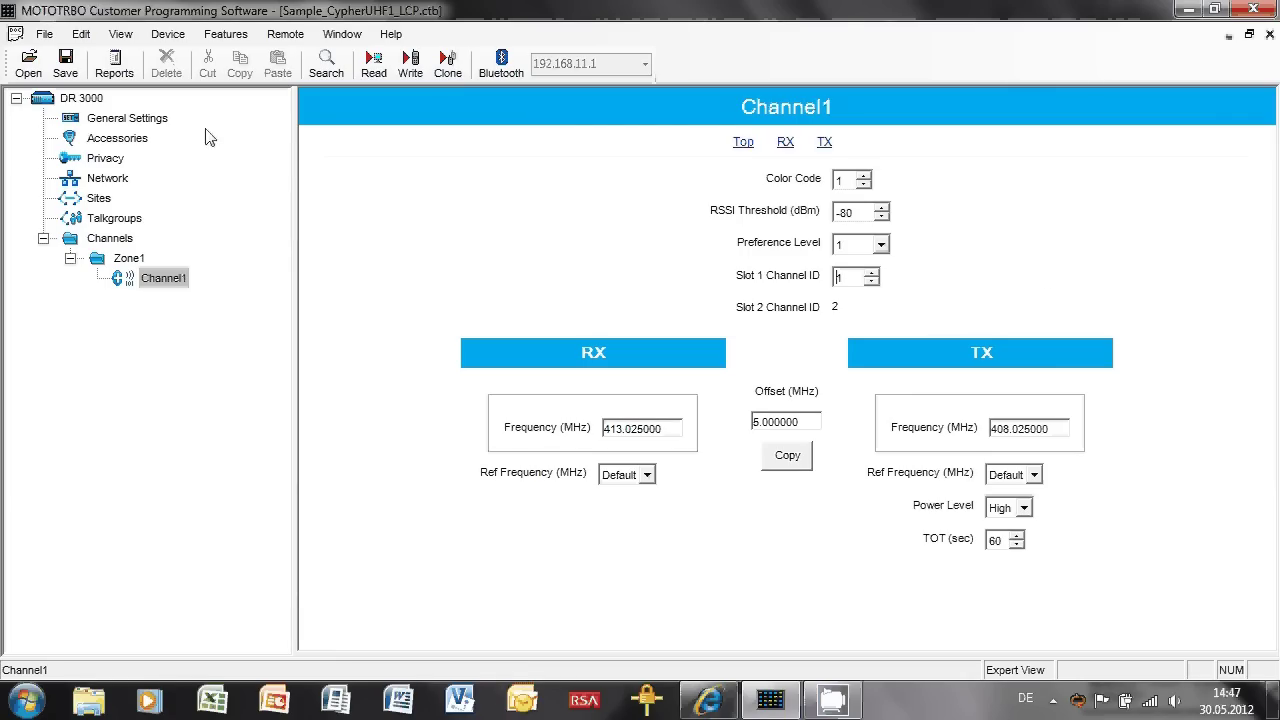
Step: Rename the repeater to Site 1 Rack 1.2 and set its Radio ID to 2
click(130, 118)
click(826, 142)
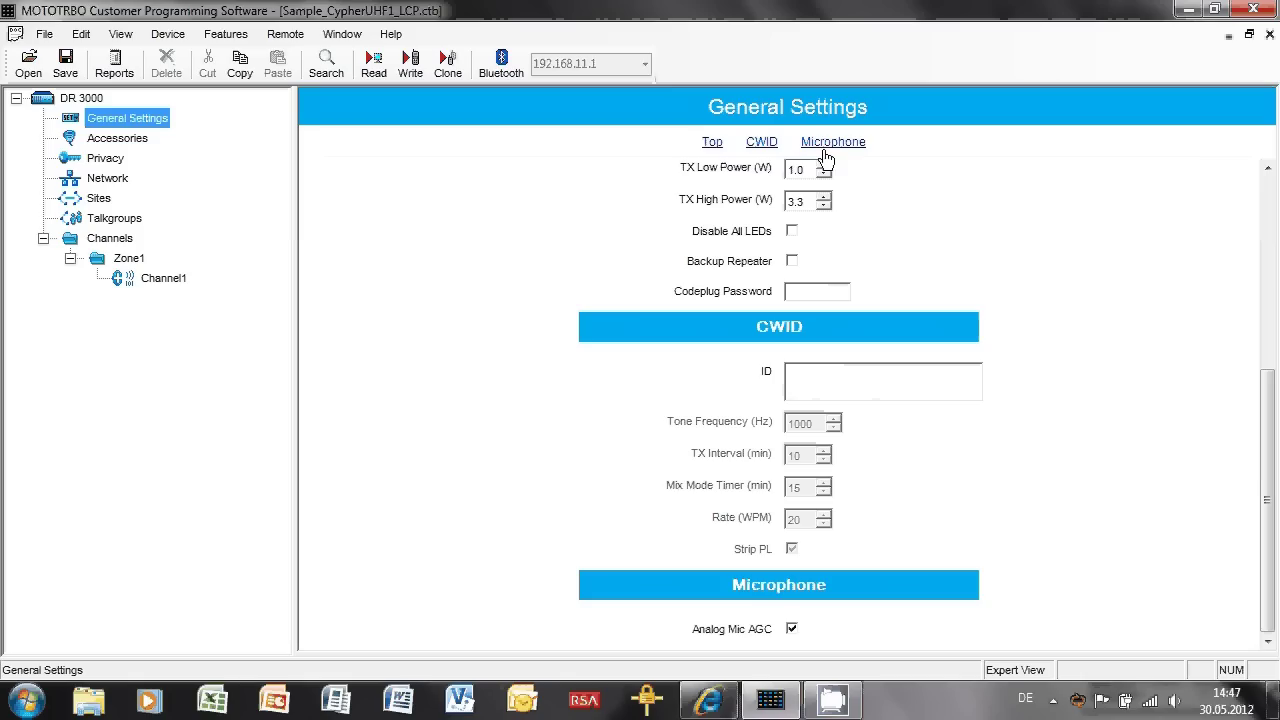
click(113, 116)
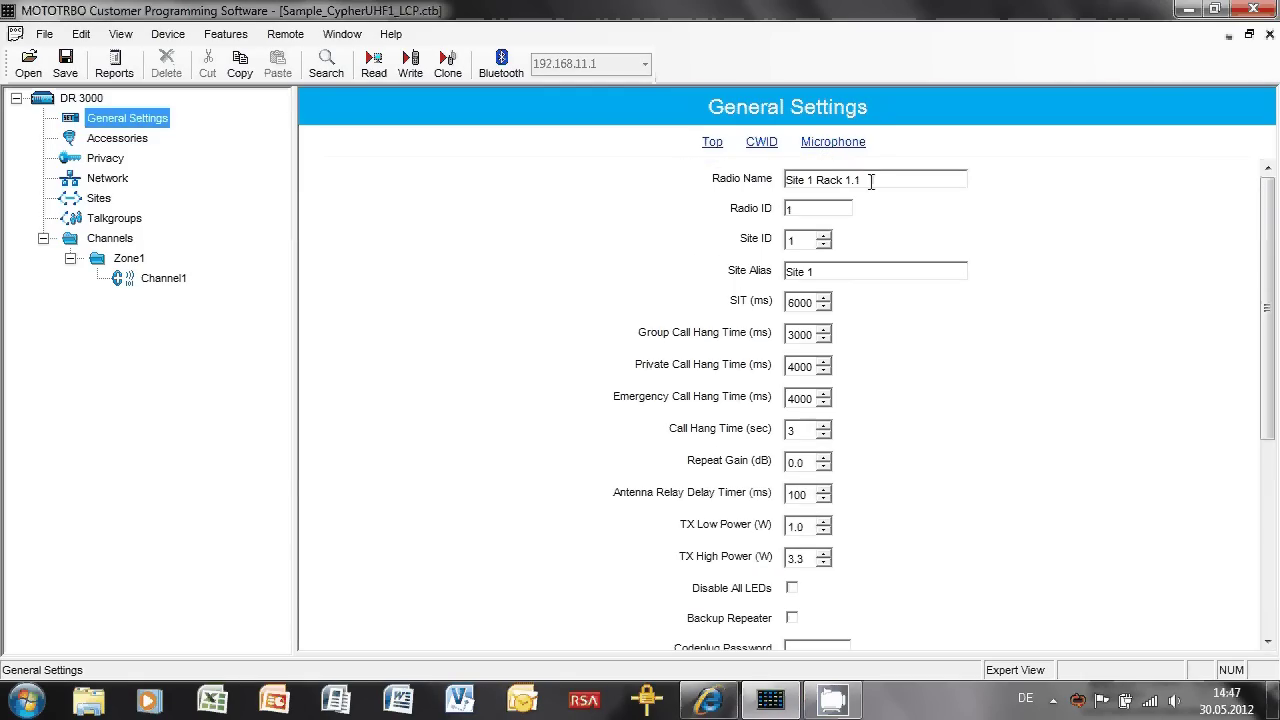
click(871, 181)
key(BackSpace)
text(2)
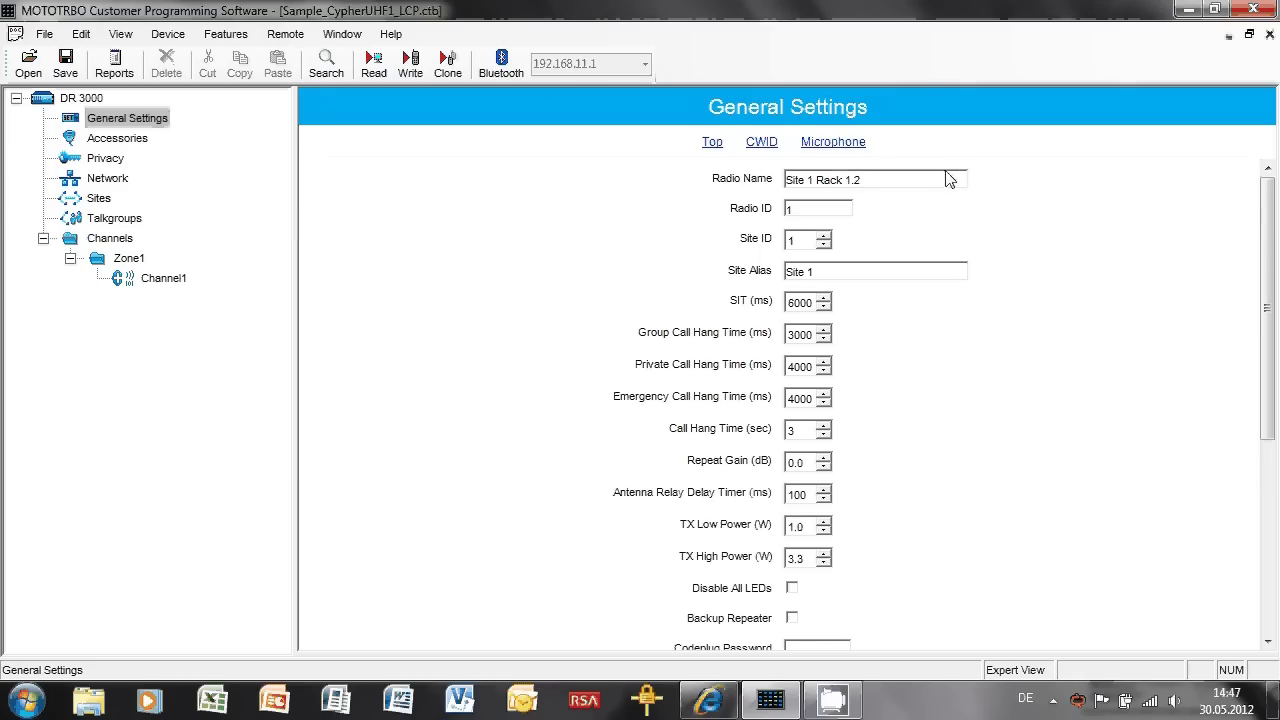
double_click(834, 208)
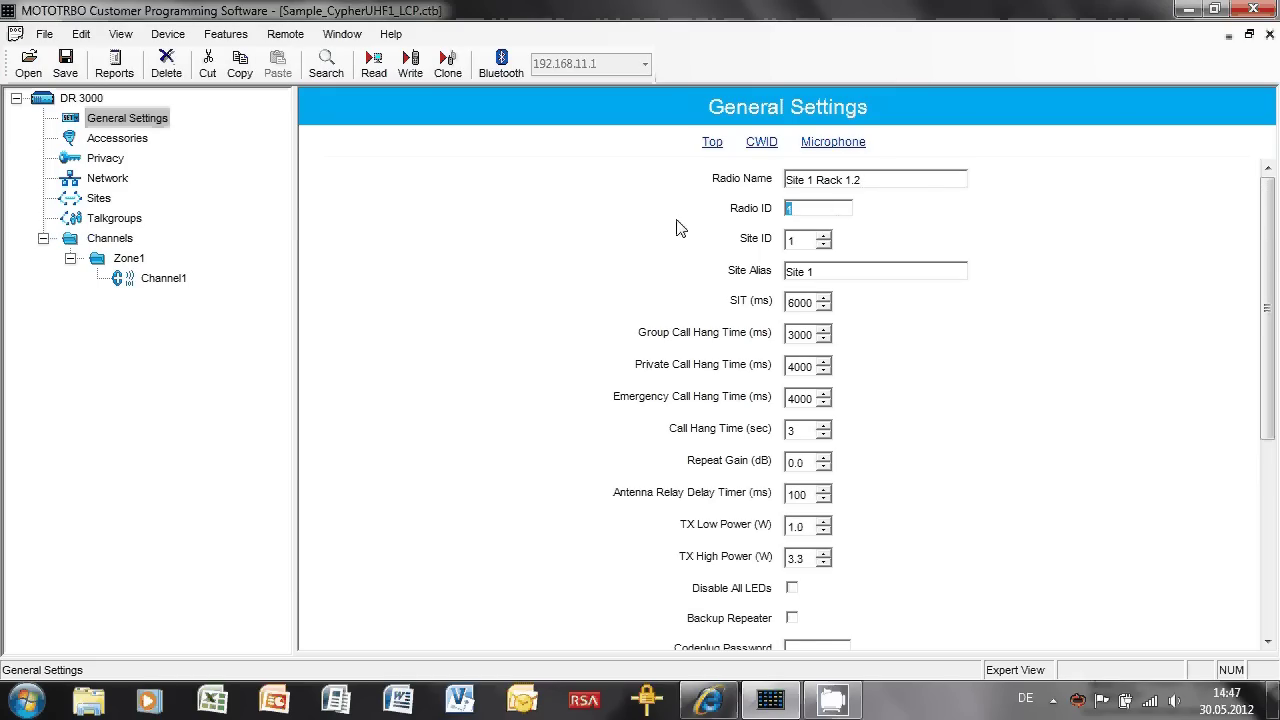
text(2)
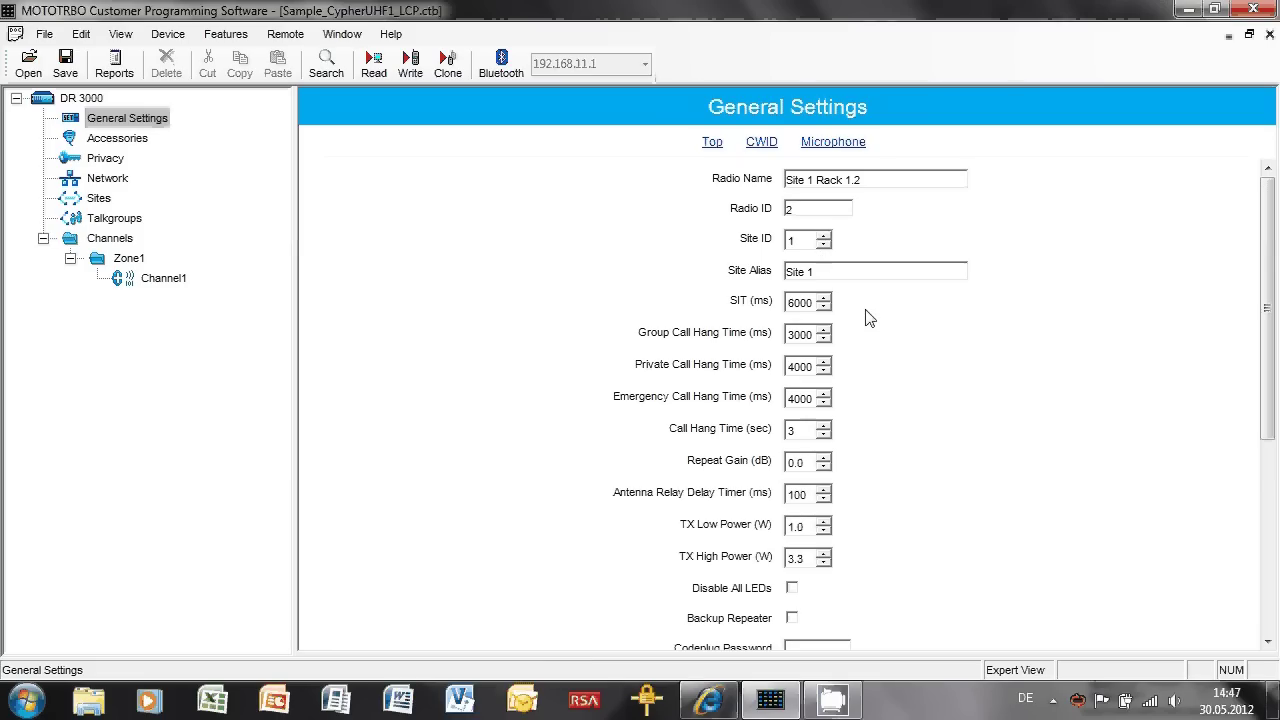
Step: Go through the Accessories and Privacy pages to the Network settings
click(120, 140)
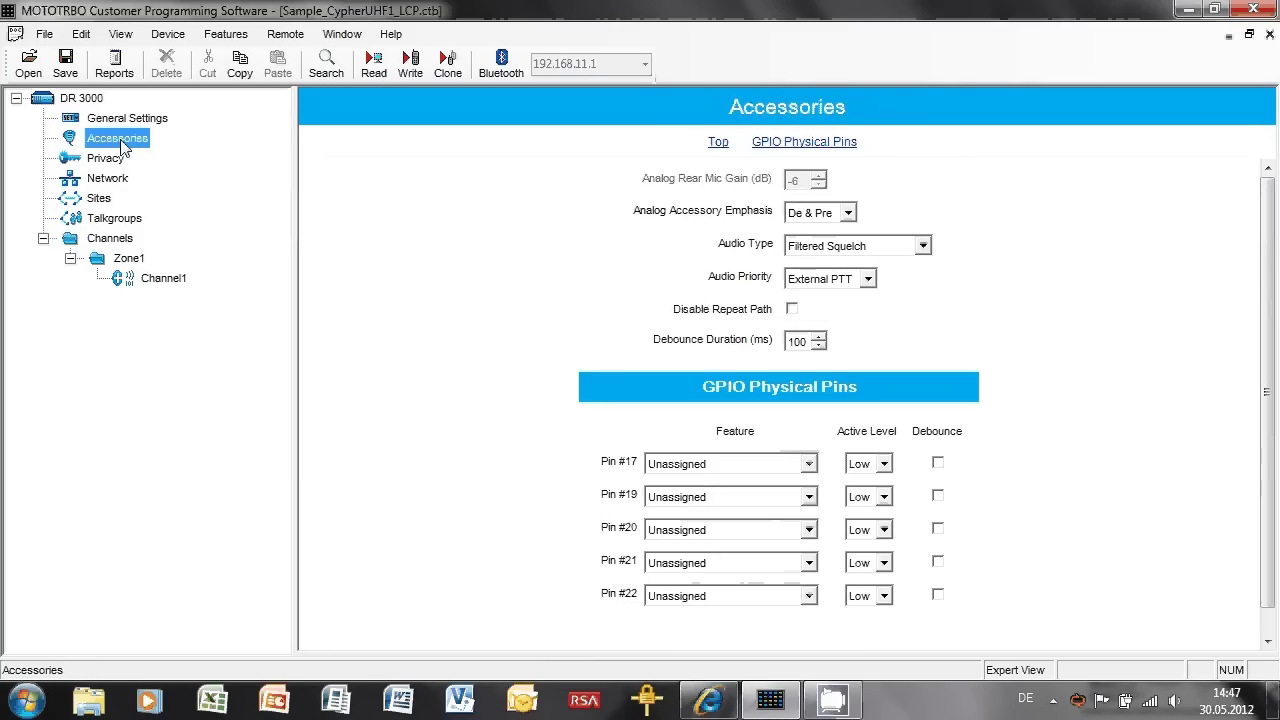
click(114, 165)
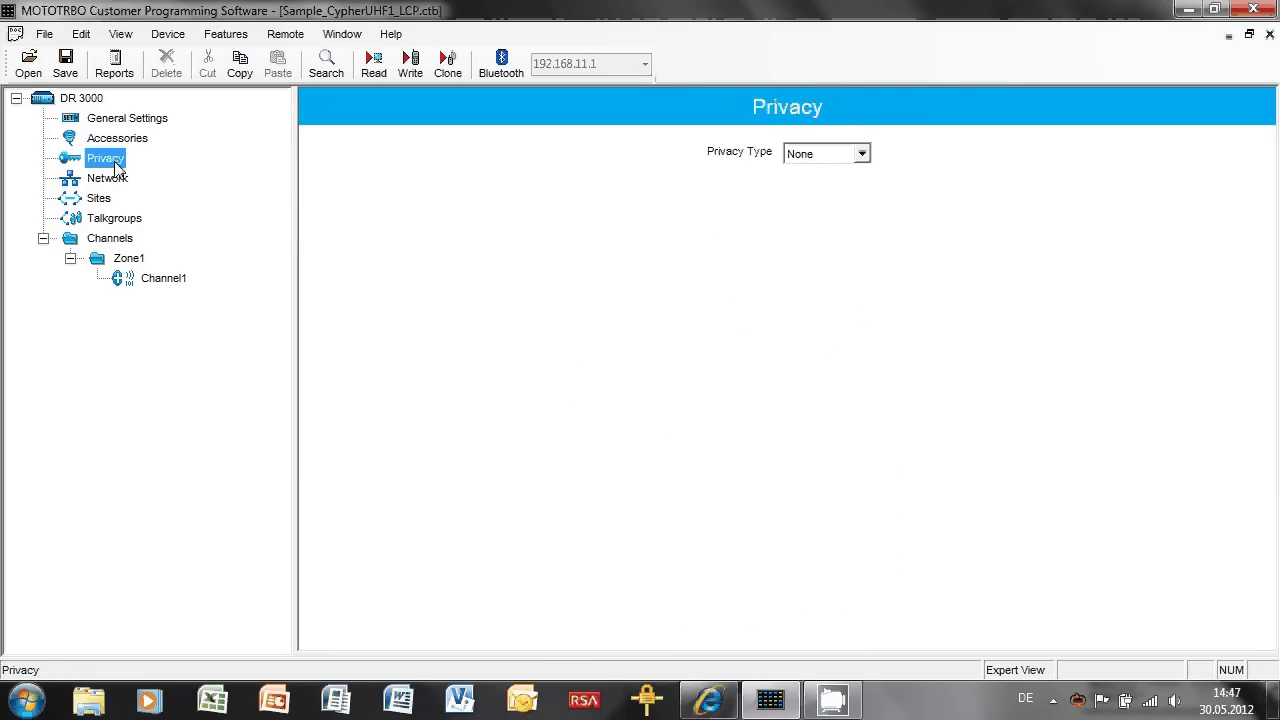
click(118, 179)
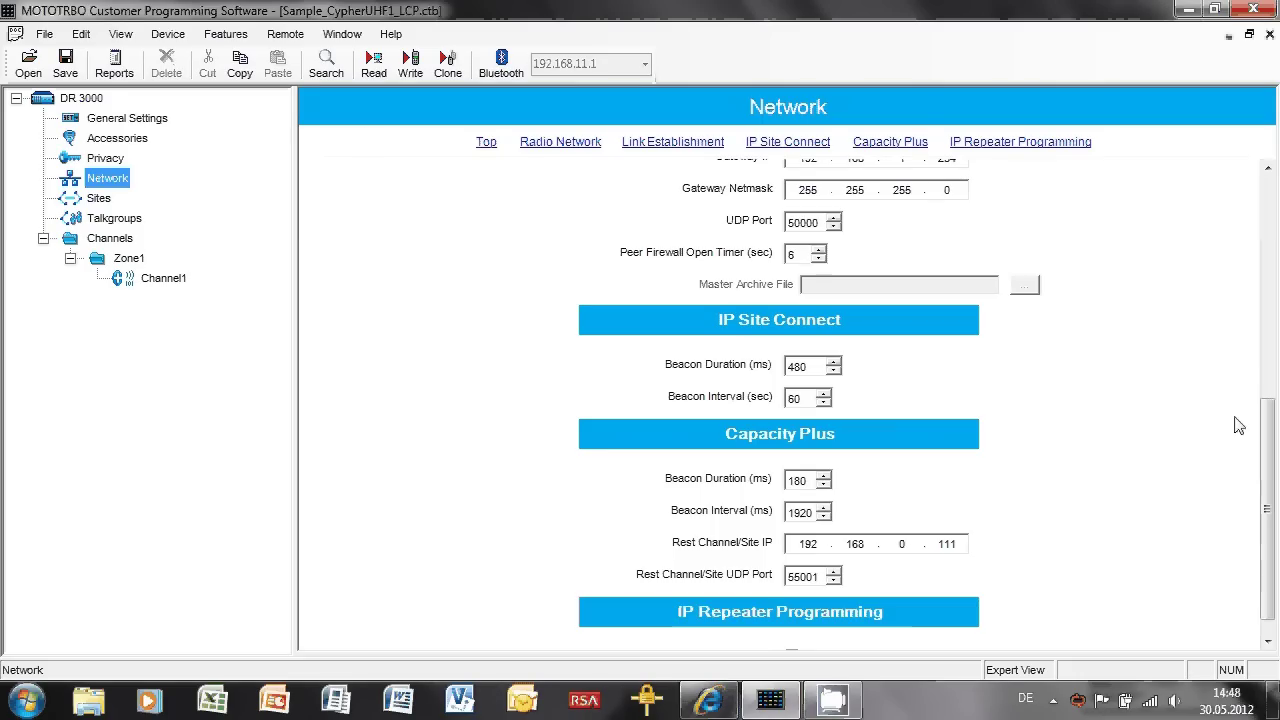
Step: Make the repeater a Peer on the Network page with Ethernet IP 192.168.1.2, then show the Sites table
drag(1267, 508, 1272, 177)
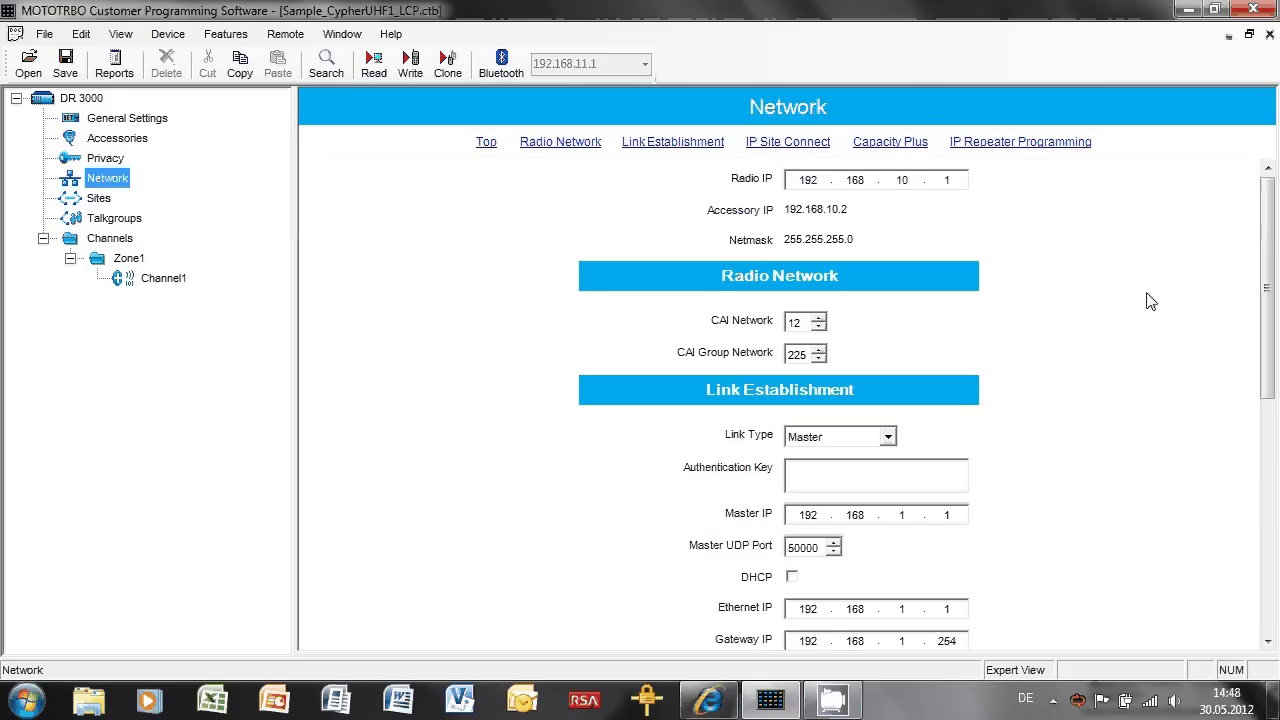
click(889, 440)
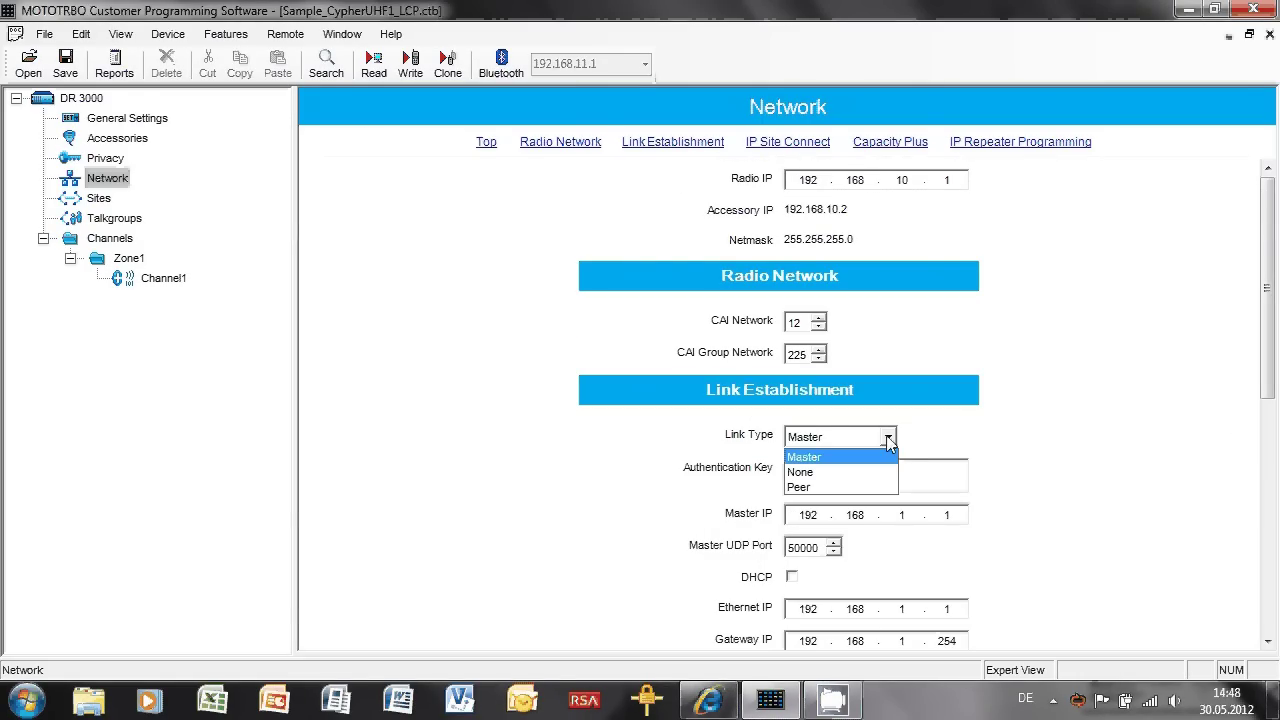
click(812, 487)
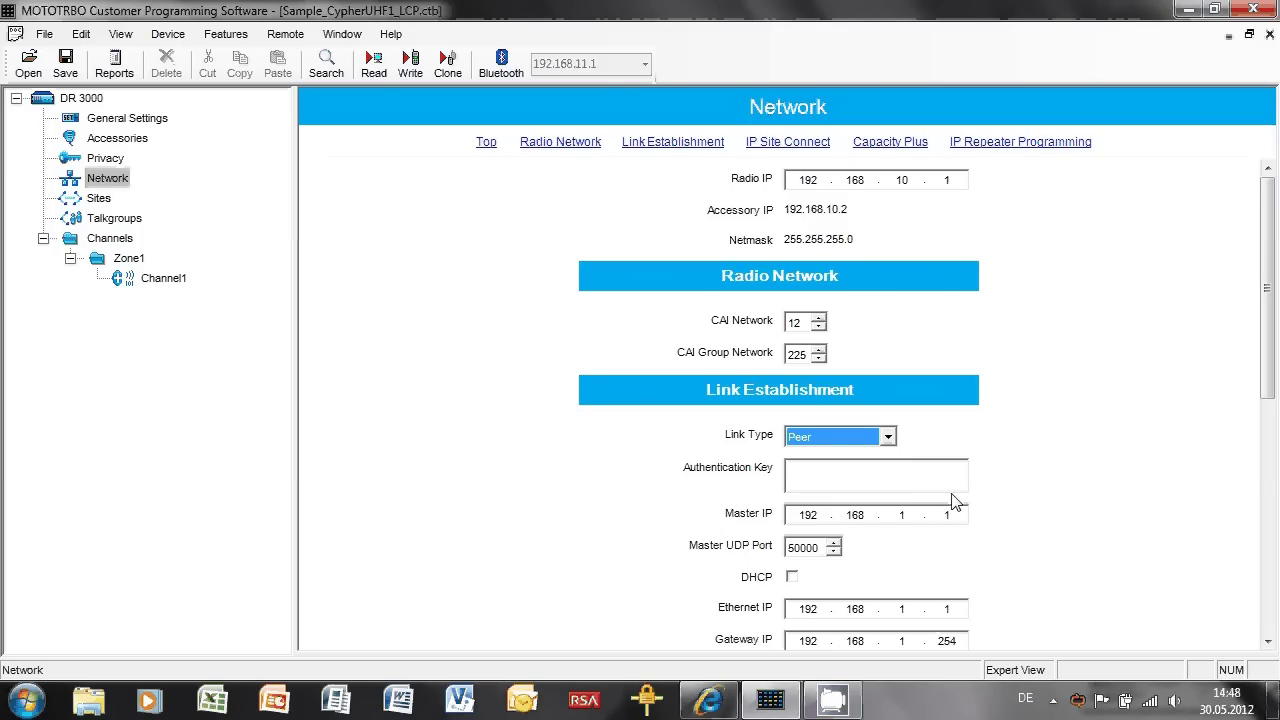
scroll(1262, 416, down, 3)
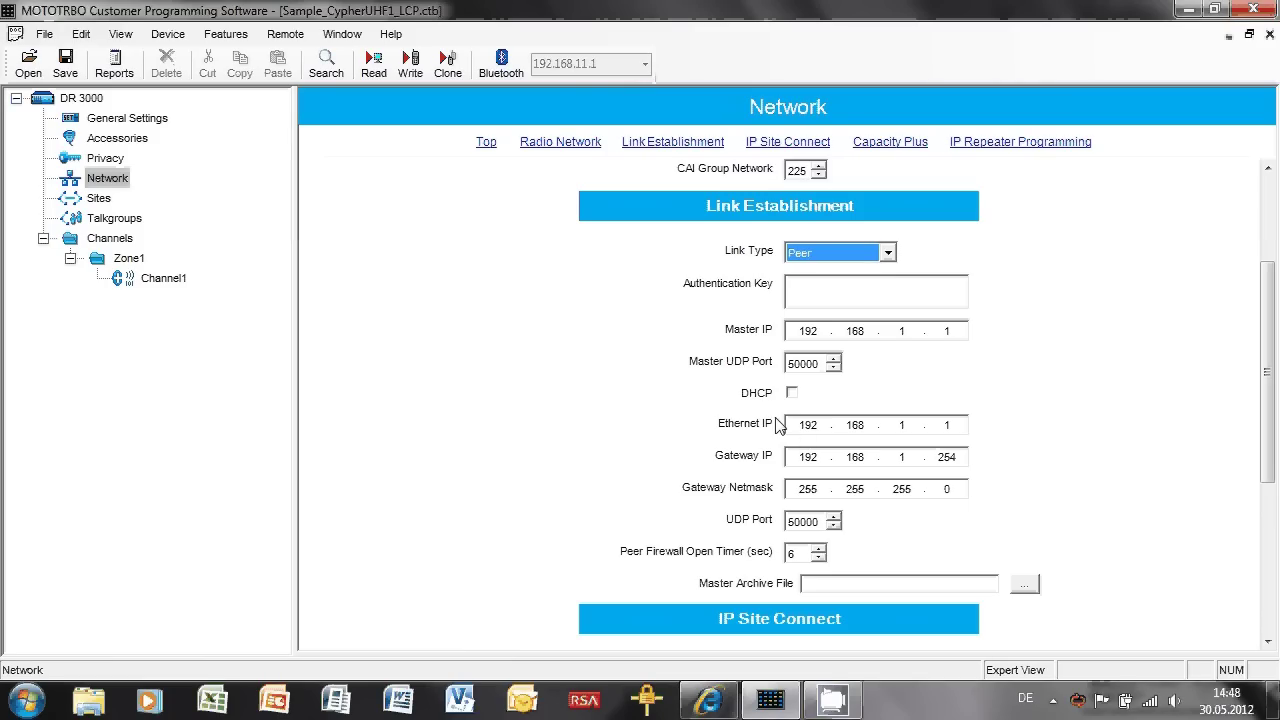
click(955, 428)
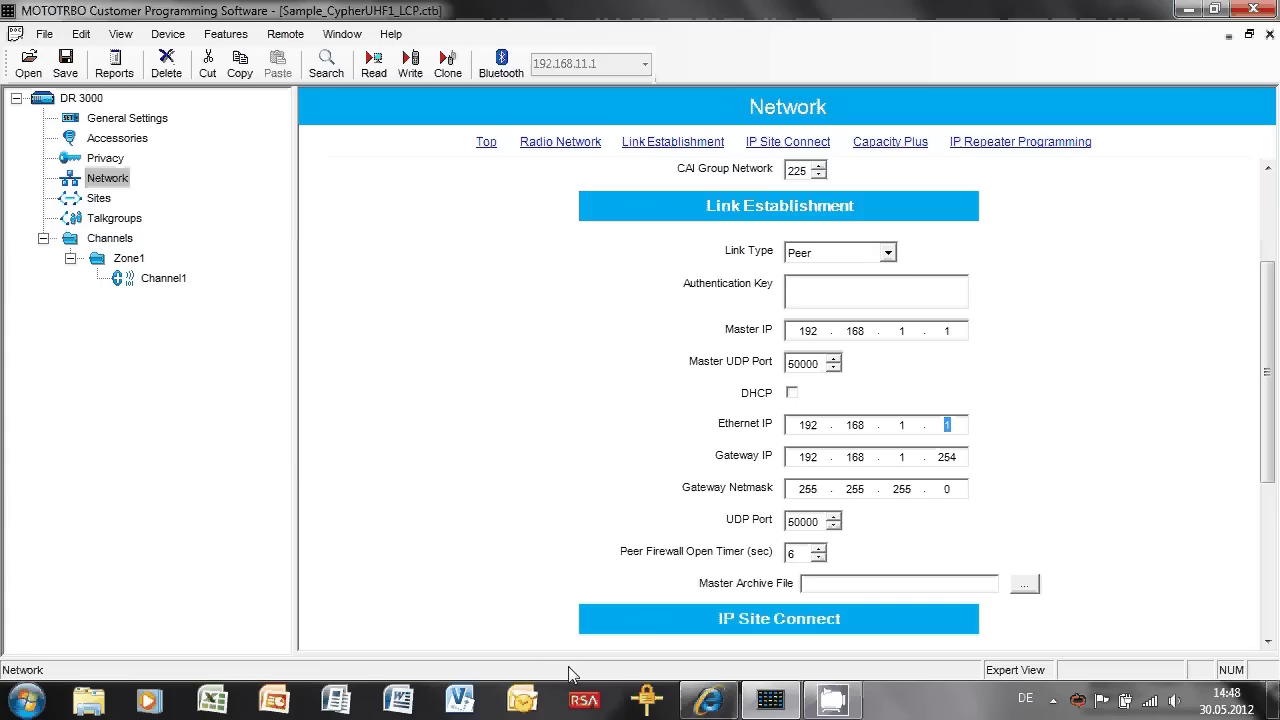
text(2)
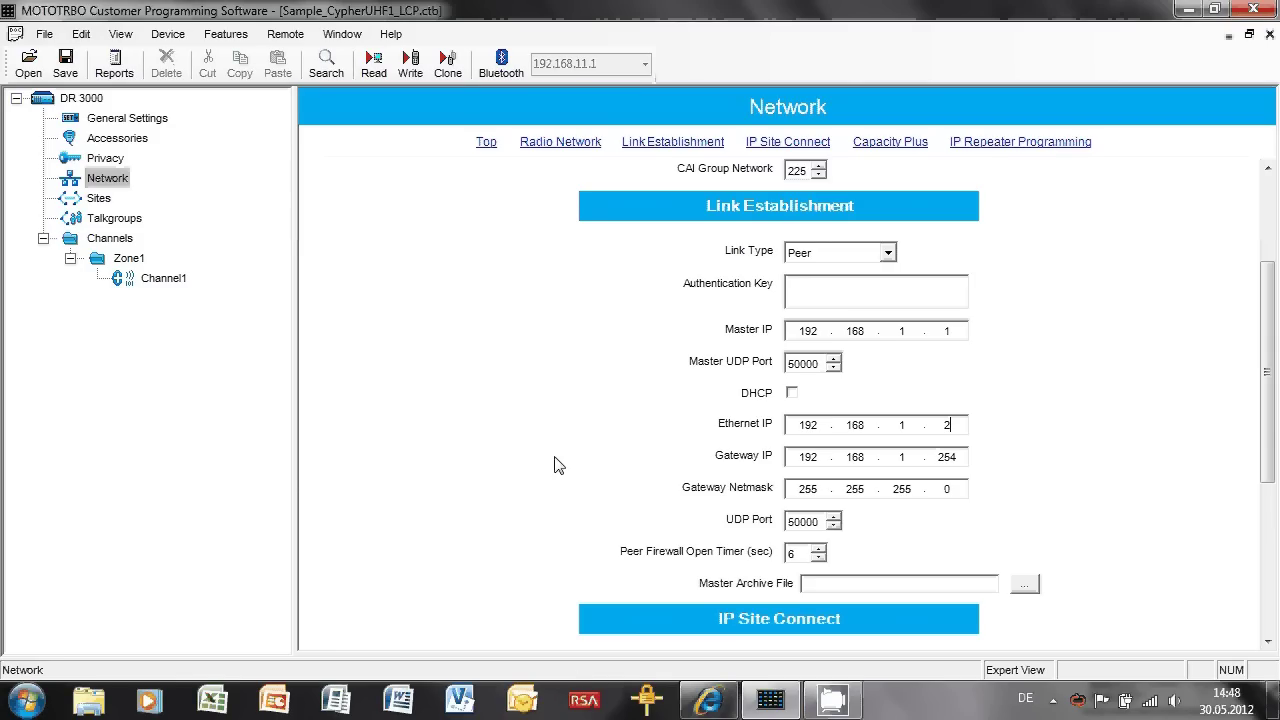
scroll(510, 380, down, 5)
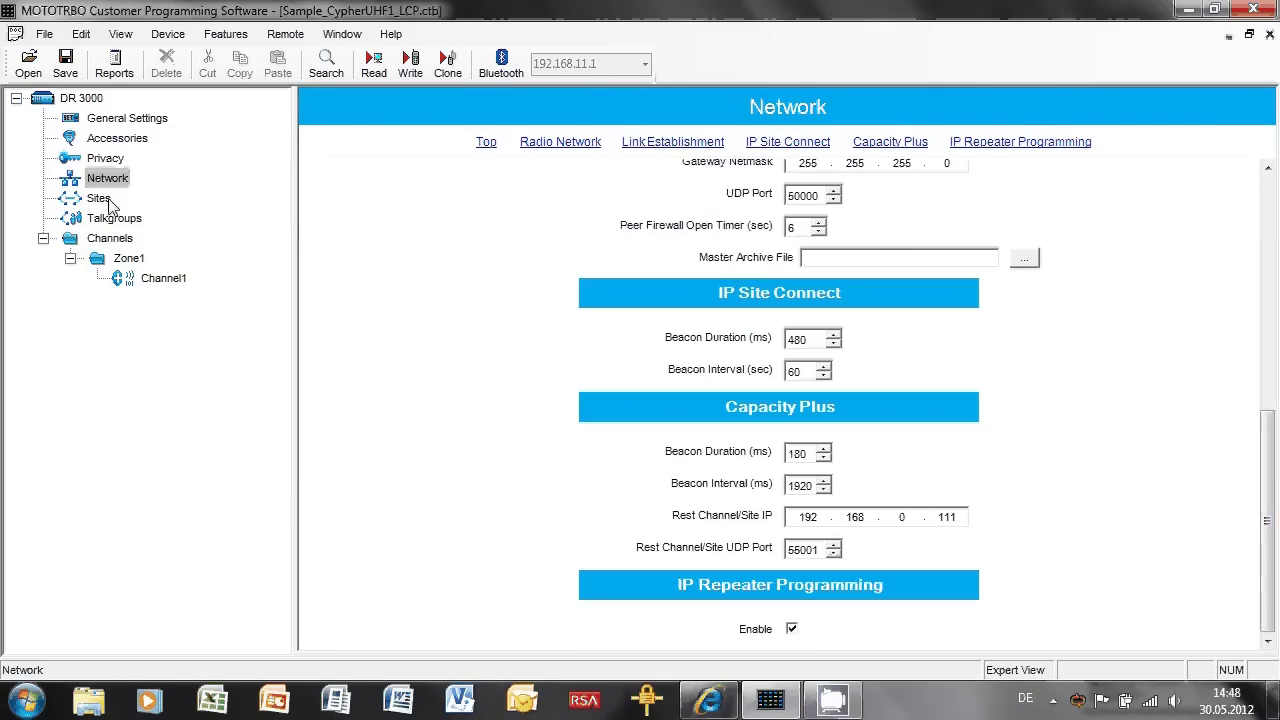
click(99, 198)
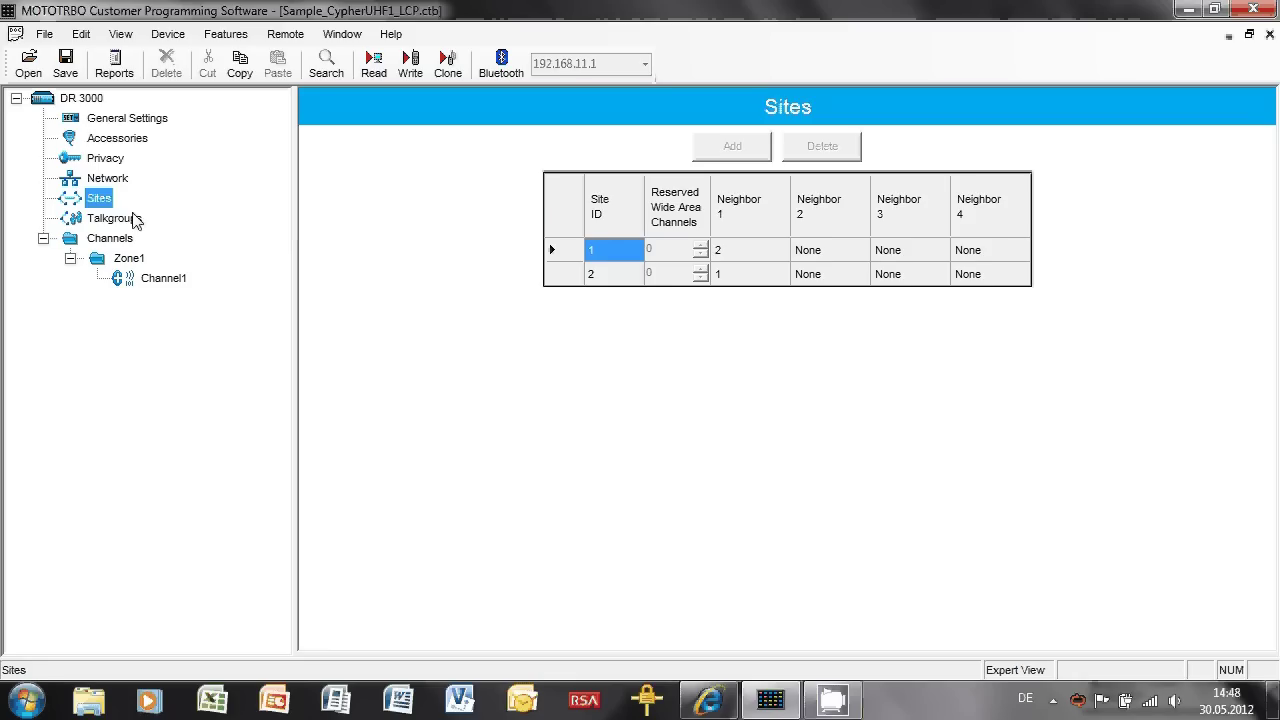
Step: Give Channel1 RX 415.525 MHz and offset-copied TX 420.525 MHz, and raise Slot 1 Channel ID to 3
click(114, 218)
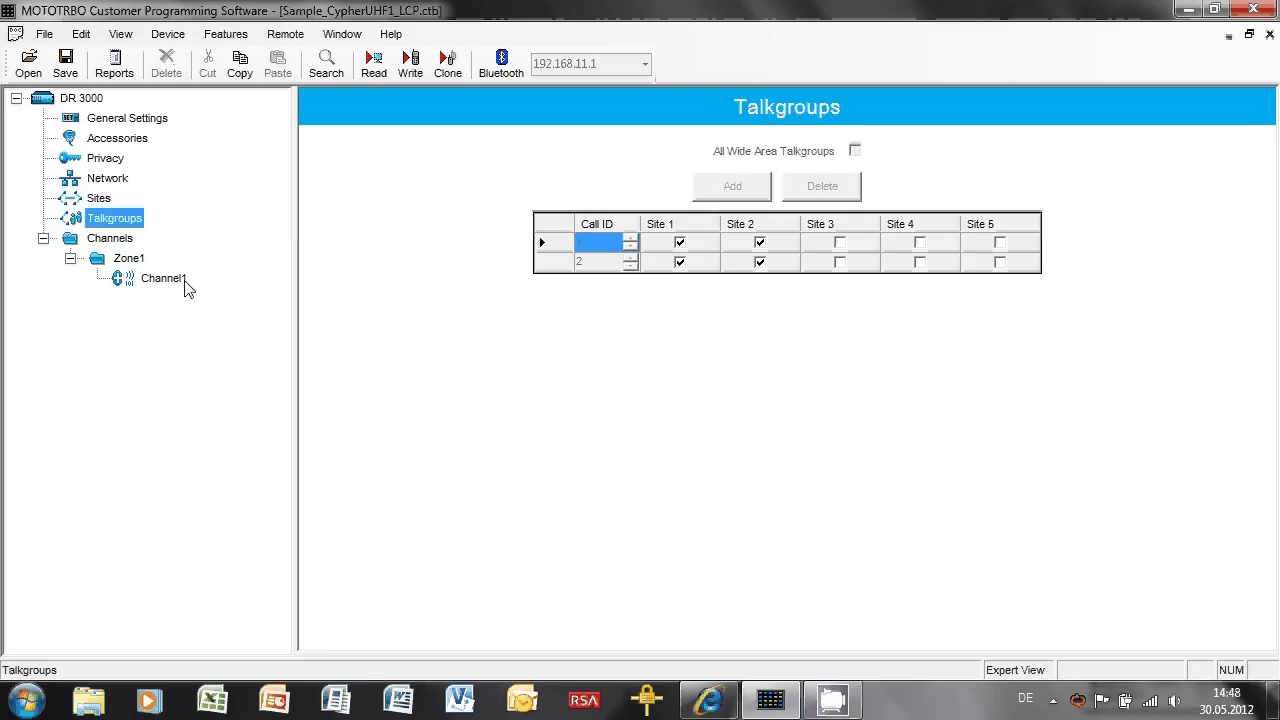
click(158, 284)
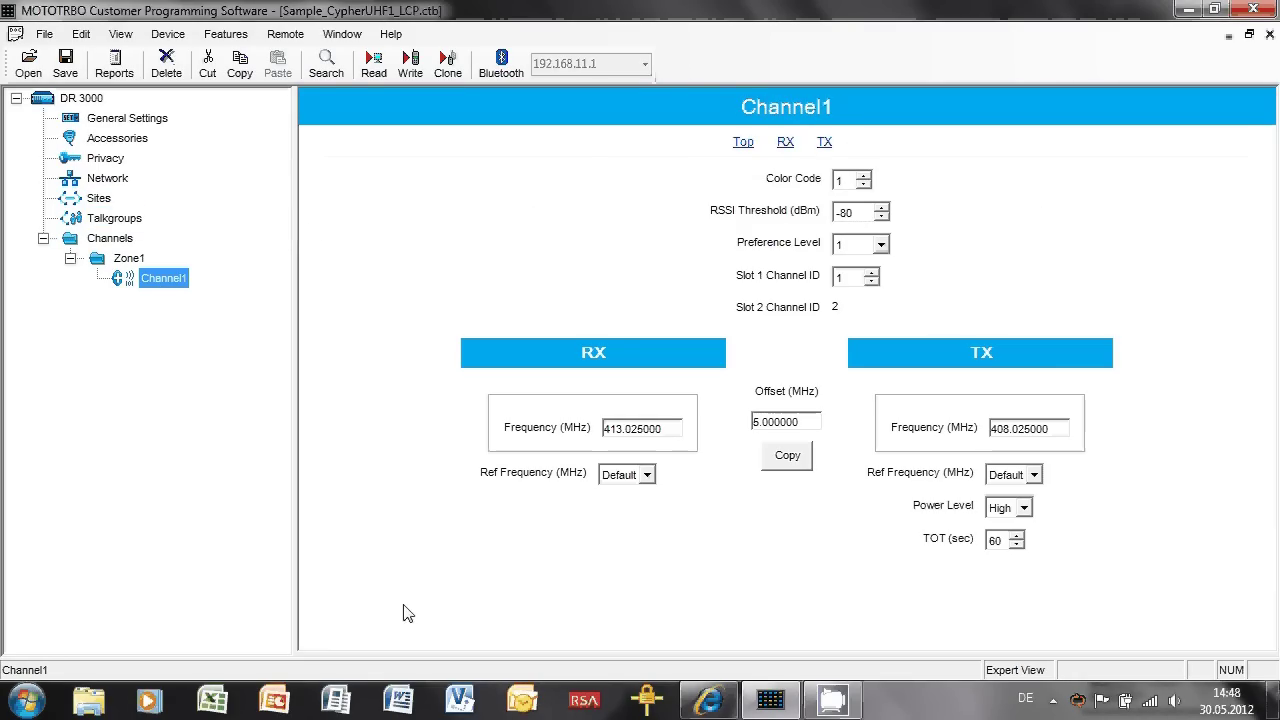
key(Tab)
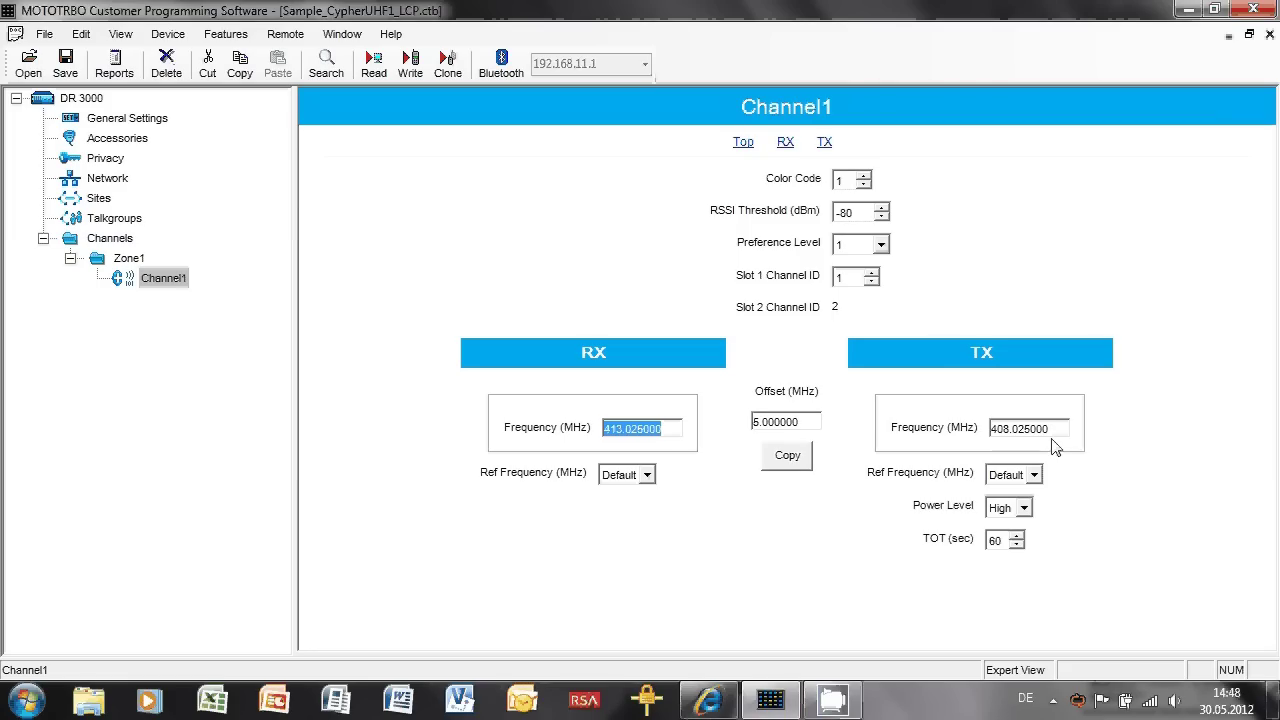
text(41)
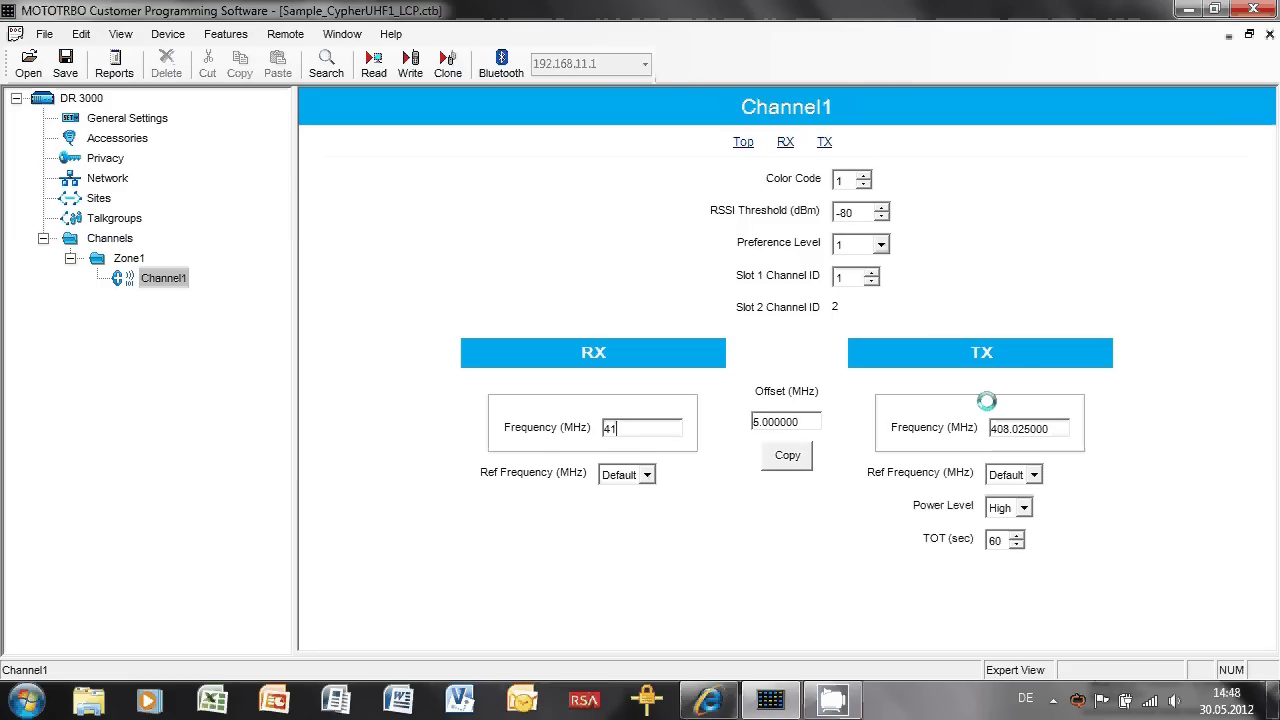
text(5525)
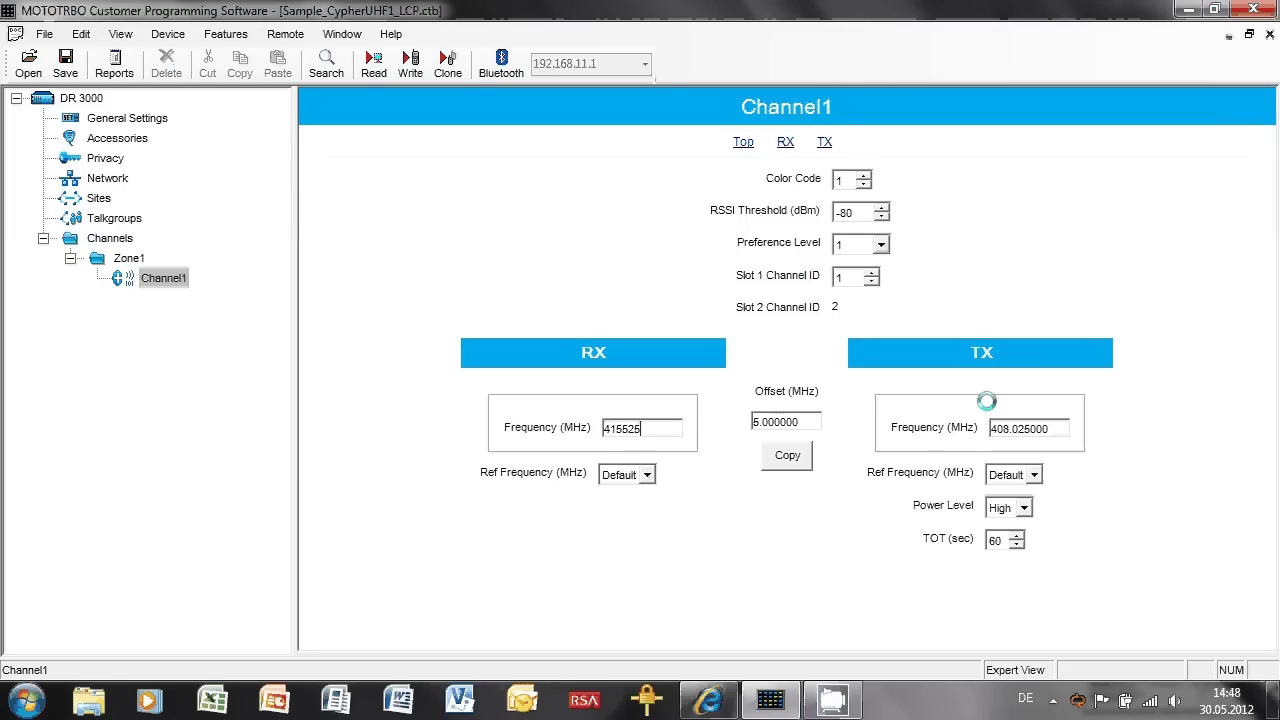
key(BackSpace)
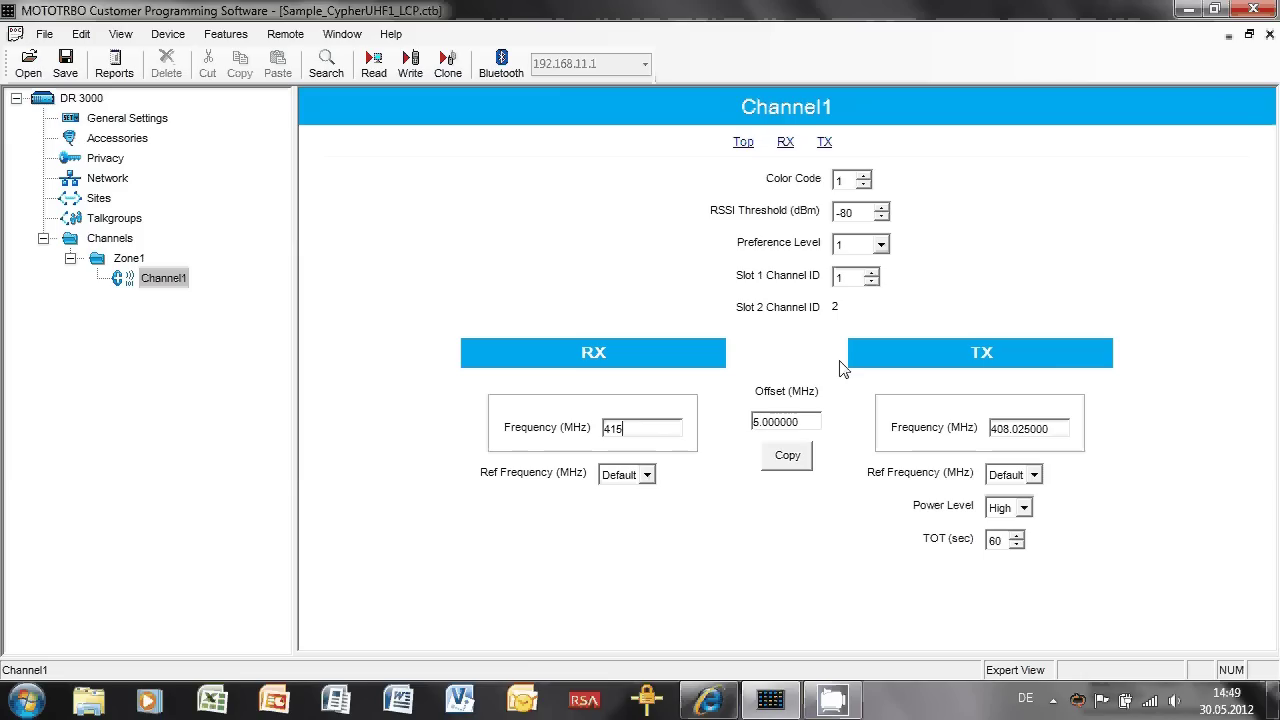
text(.525)
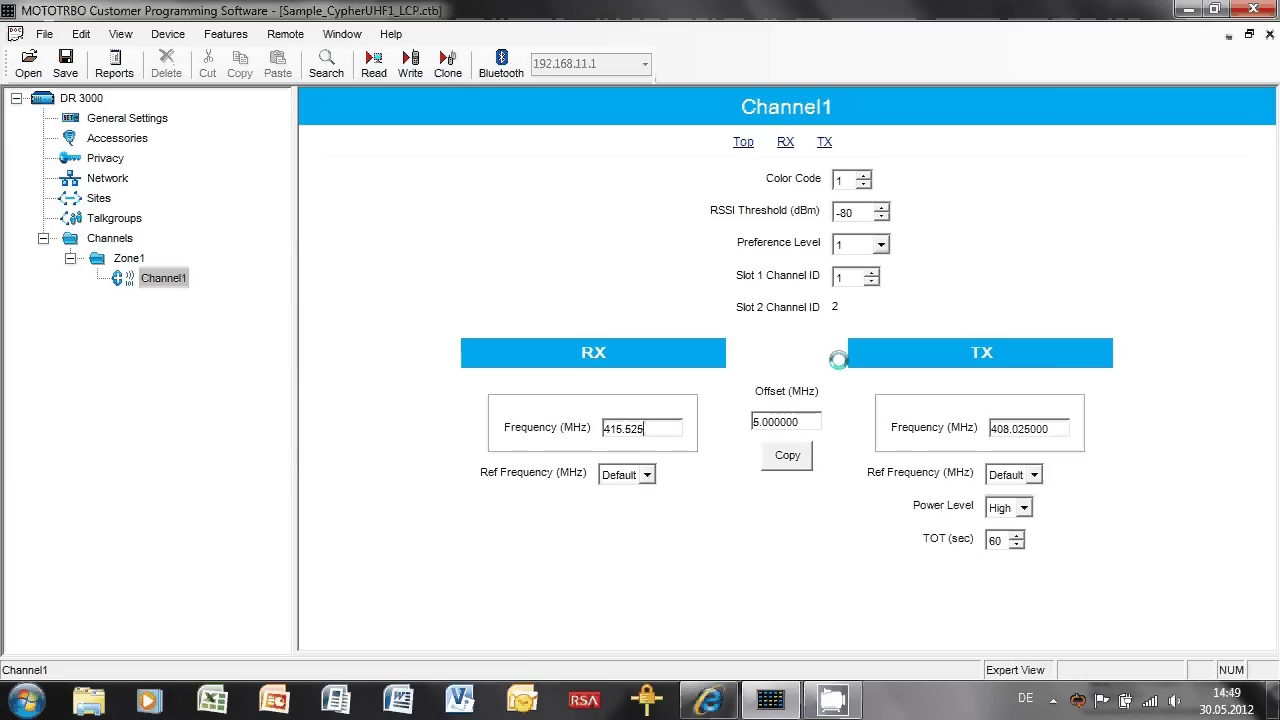
click(782, 463)
double_click(872, 276)
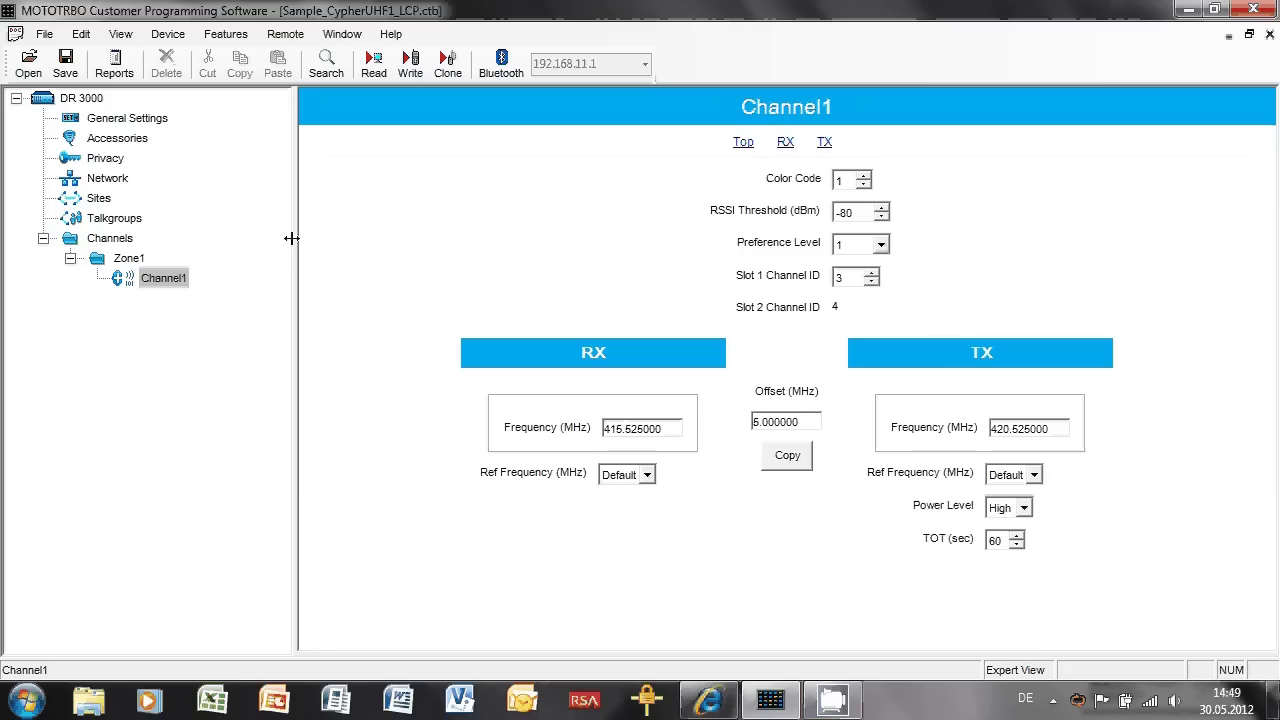
Step: Rename Zone1's Channel1 entry in the tree to Channel2
right_click(168, 287)
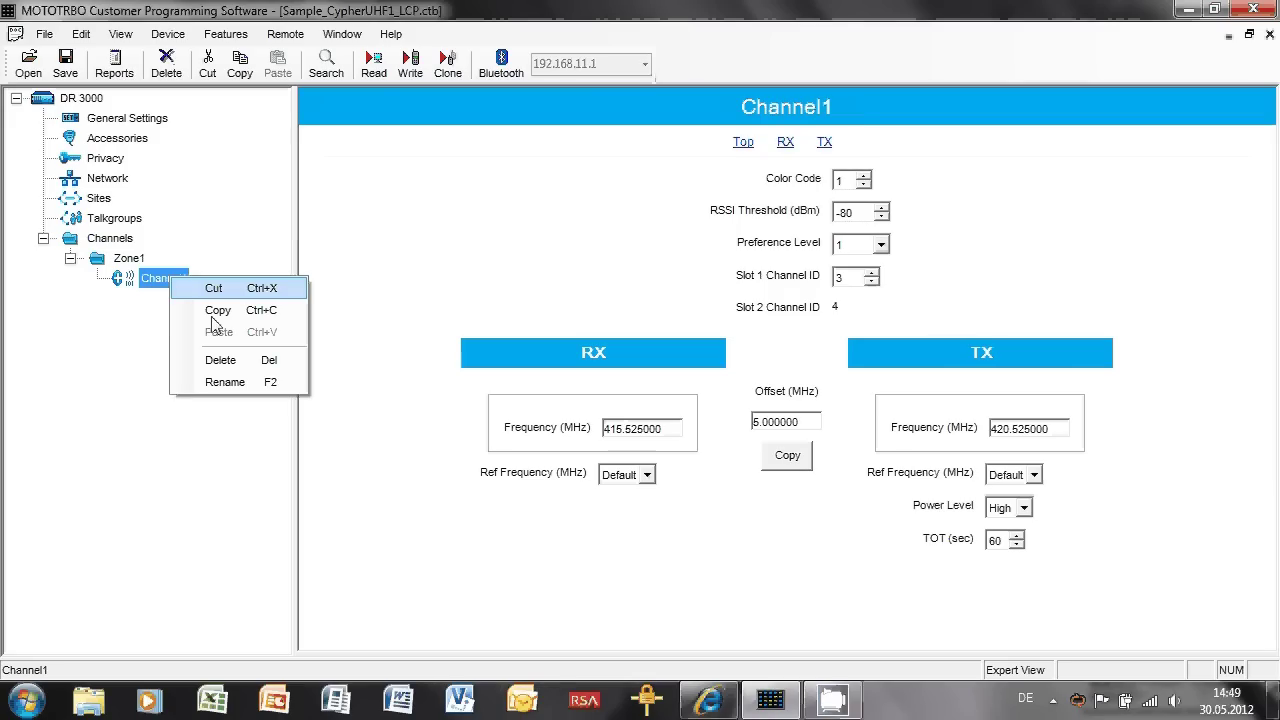
click(258, 386)
key(End)
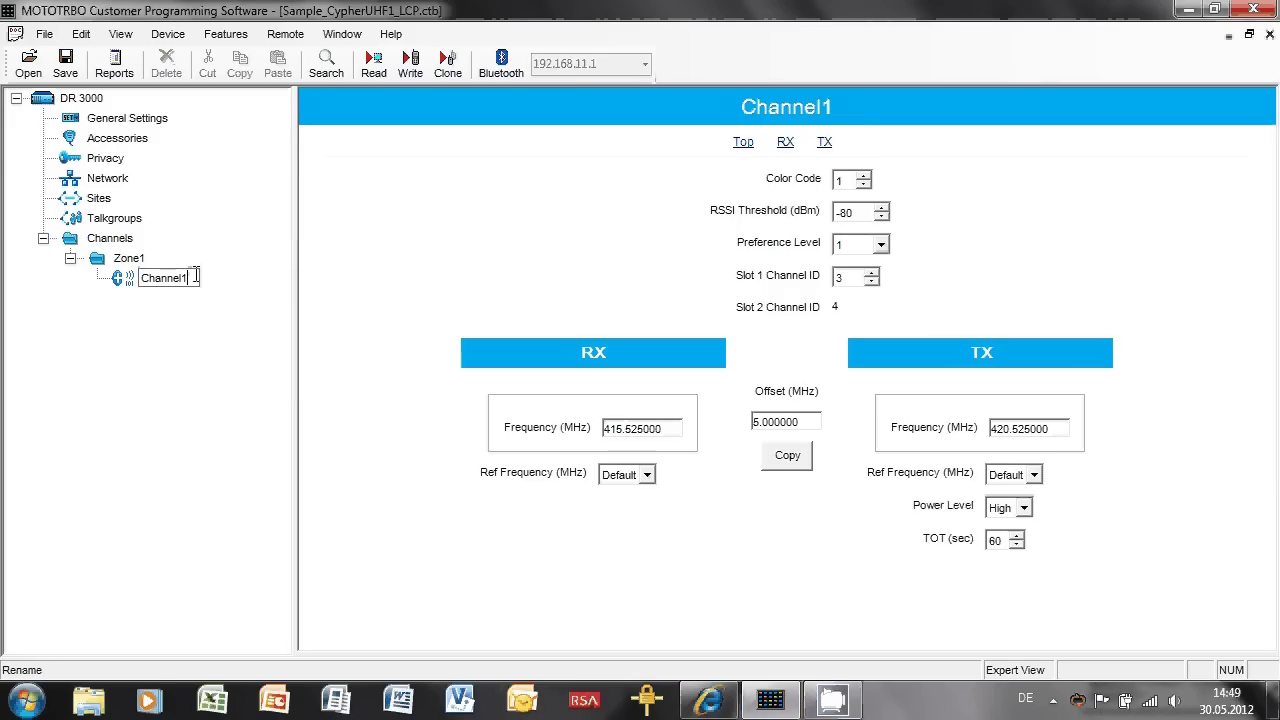
text(2)
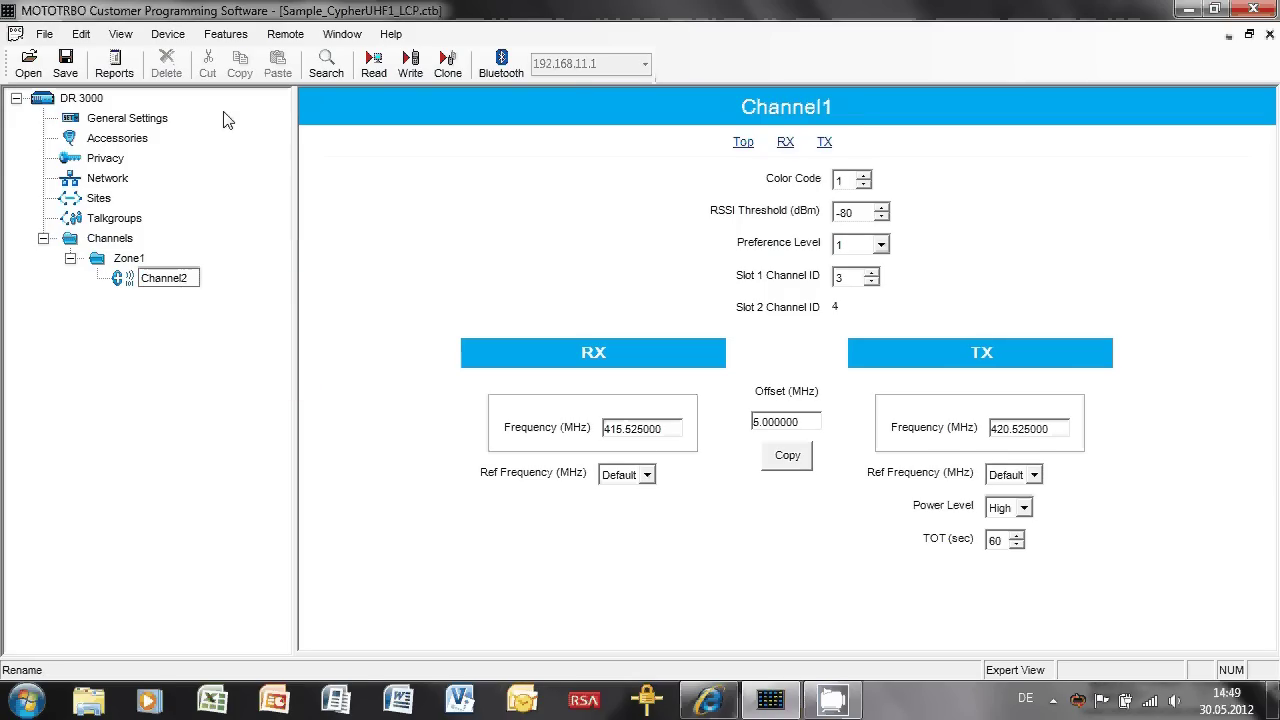
click(418, 227)
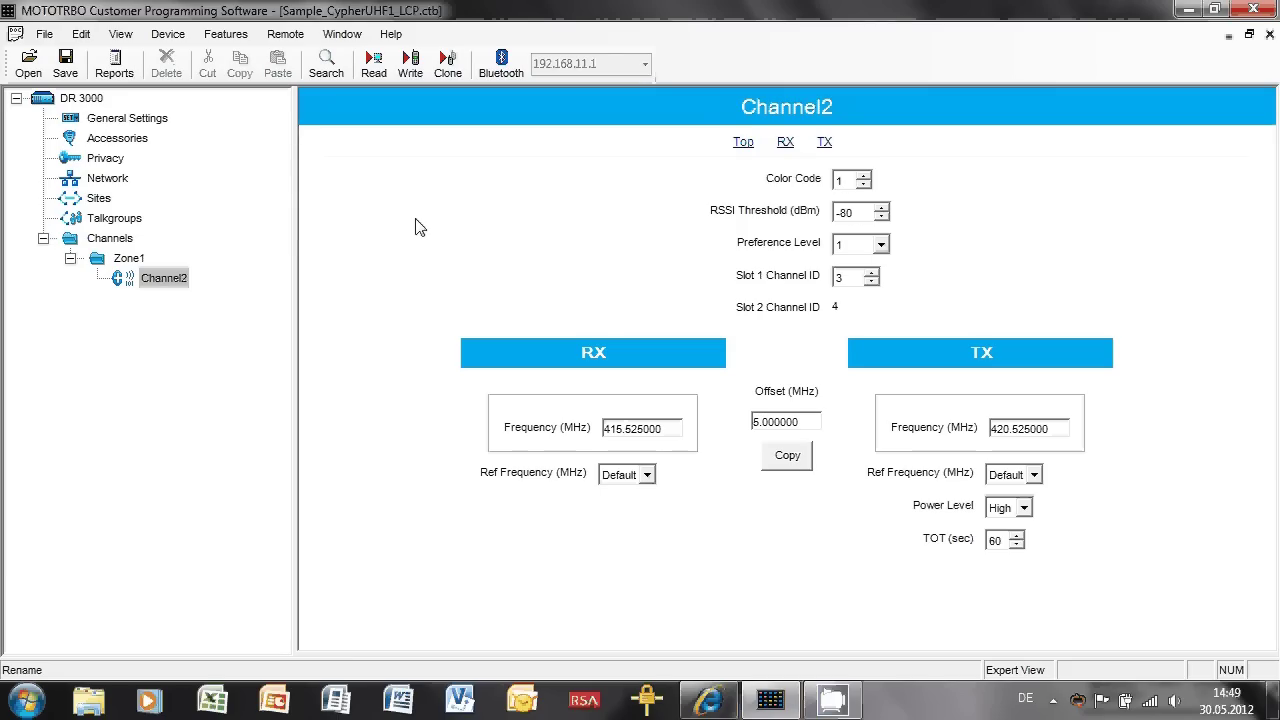